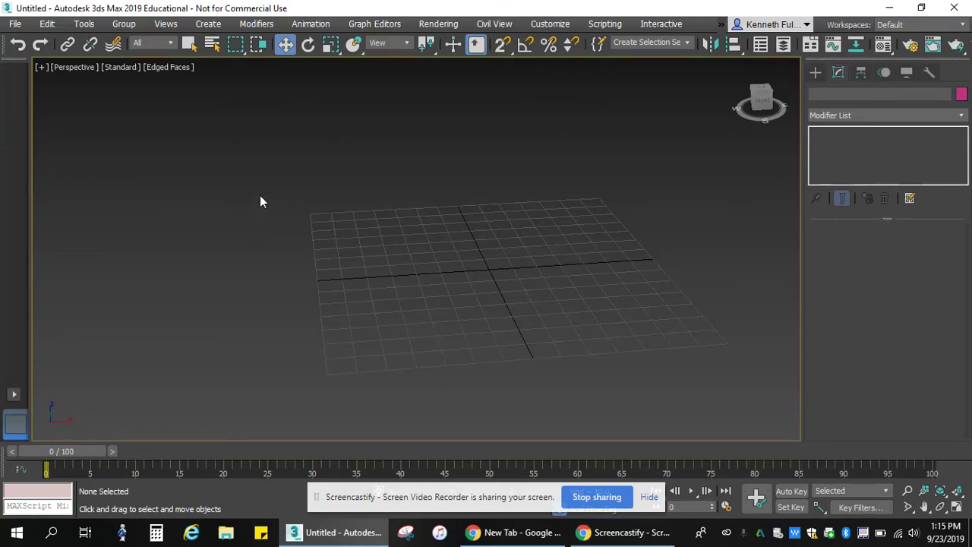
- Draw a large GeoSphere (radius 10.533) and a smaller GeoSphere to its right on the grid
middle_click_drag(470, 262, 433, 288)
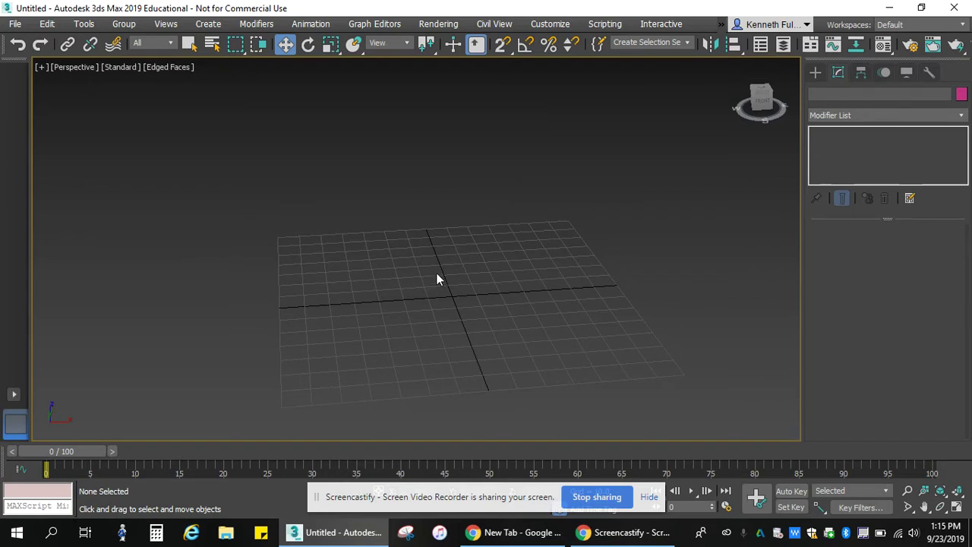
mouse_move(470, 254)
middle_mouse_down()
mouse_move(505, 232)
mouse_move(483, 249)
middle_mouse_up()
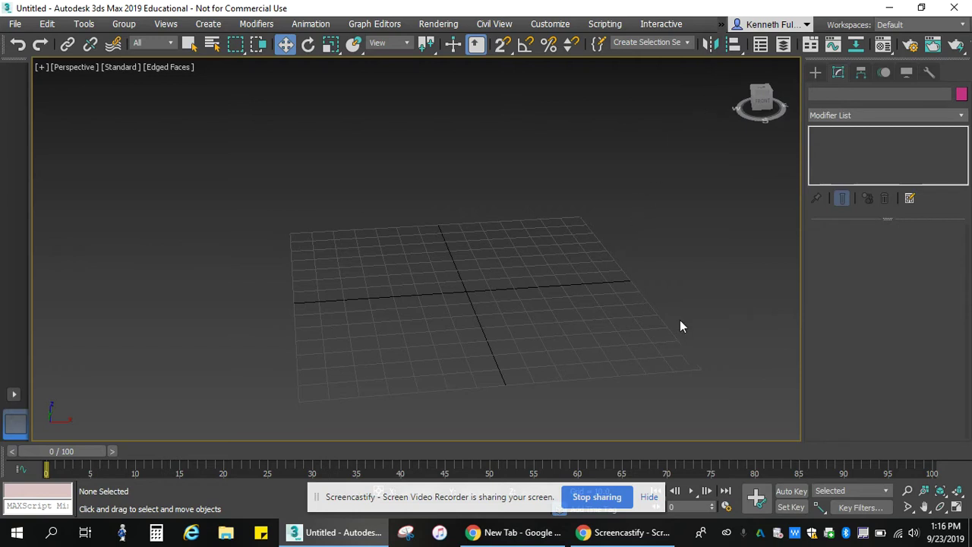
left_click(816, 72)
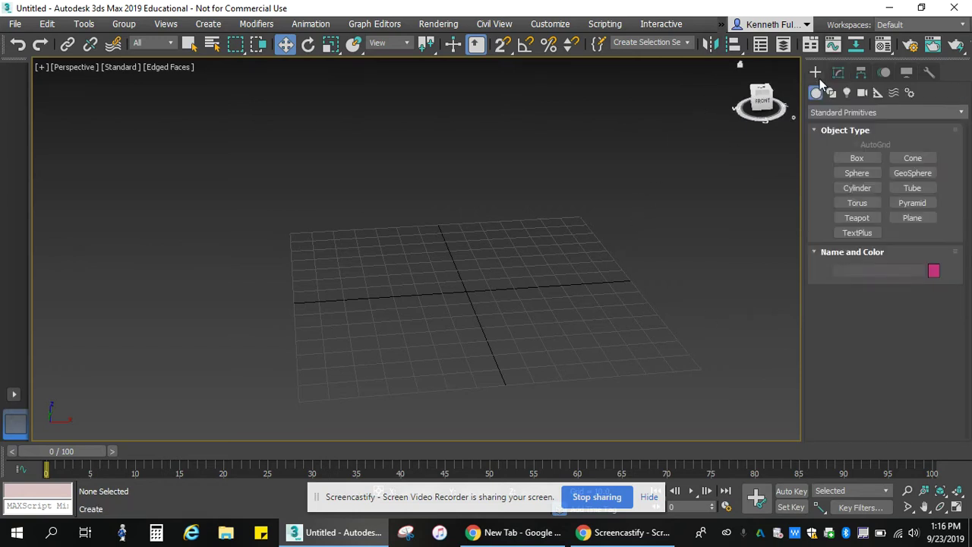
left_click(913, 173)
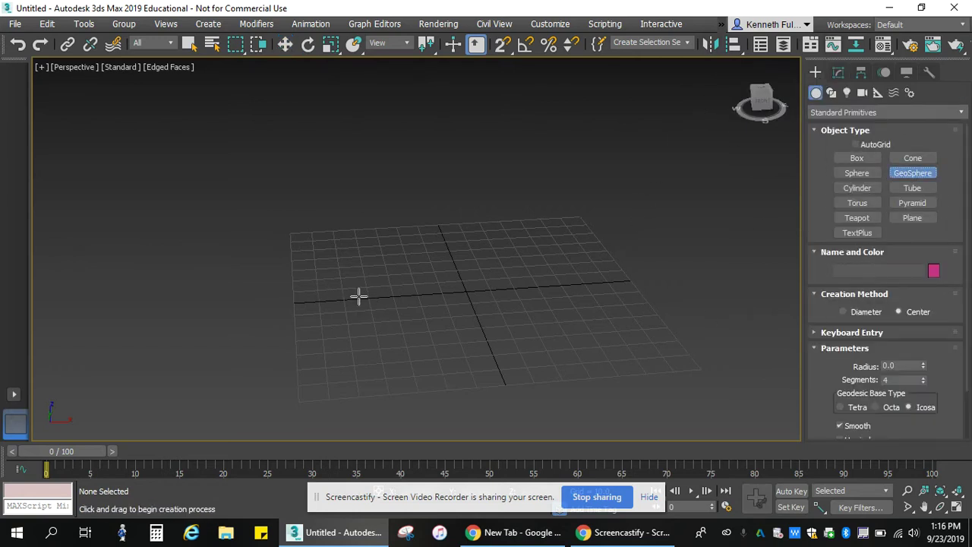
left_click_drag(387, 297, 411, 298)
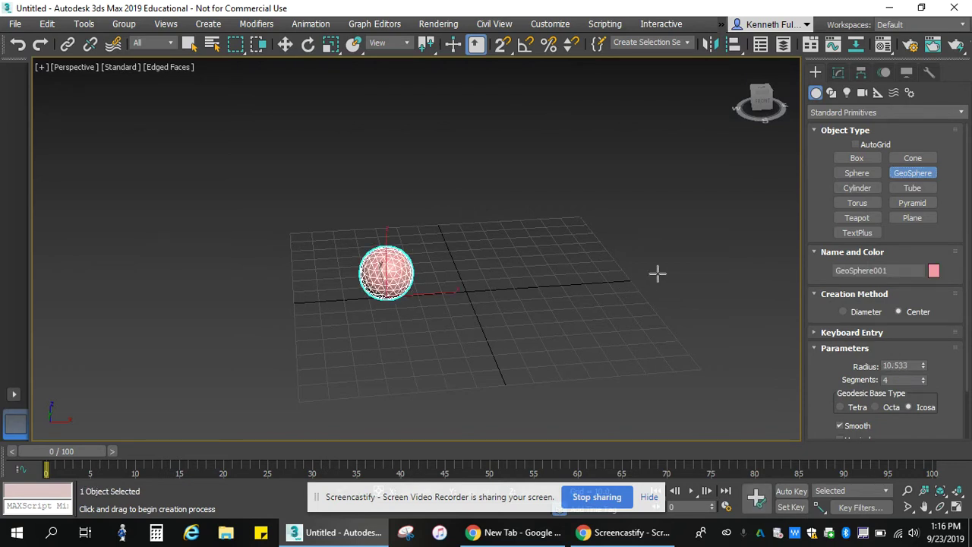
left_click_drag(499, 275, 511, 277)
left_click(425, 280)
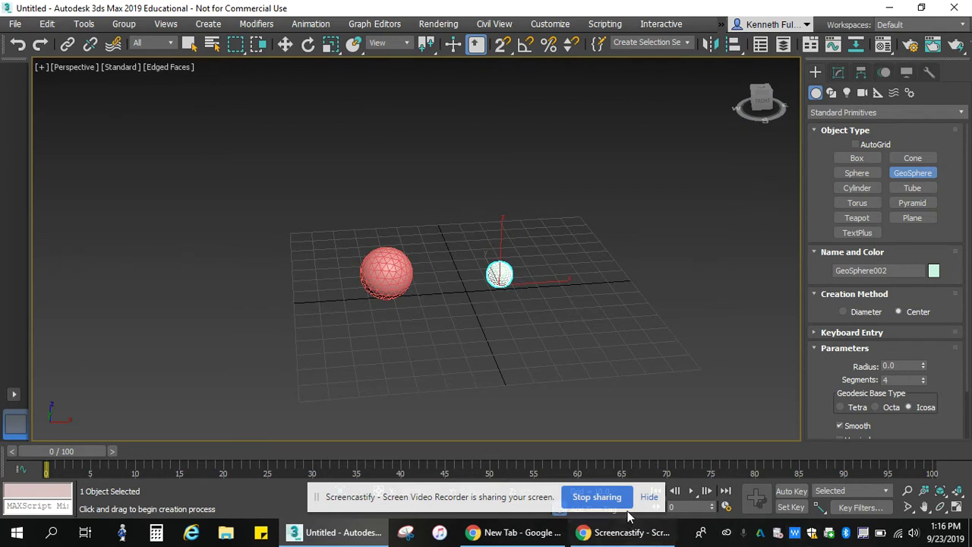
left_click(650, 497)
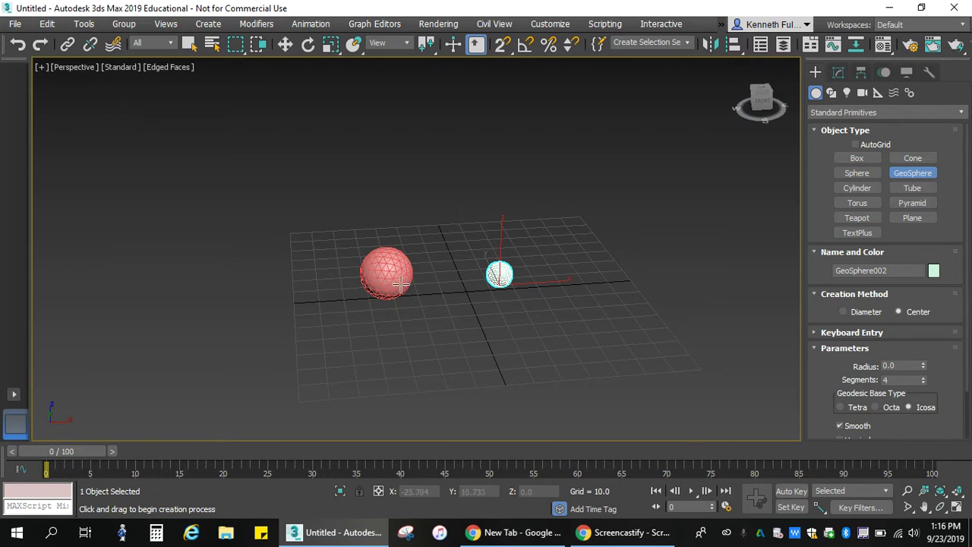
- With Auto Key on at frame 5, nudge the small green sphere left and back along X
left_click(791, 490)
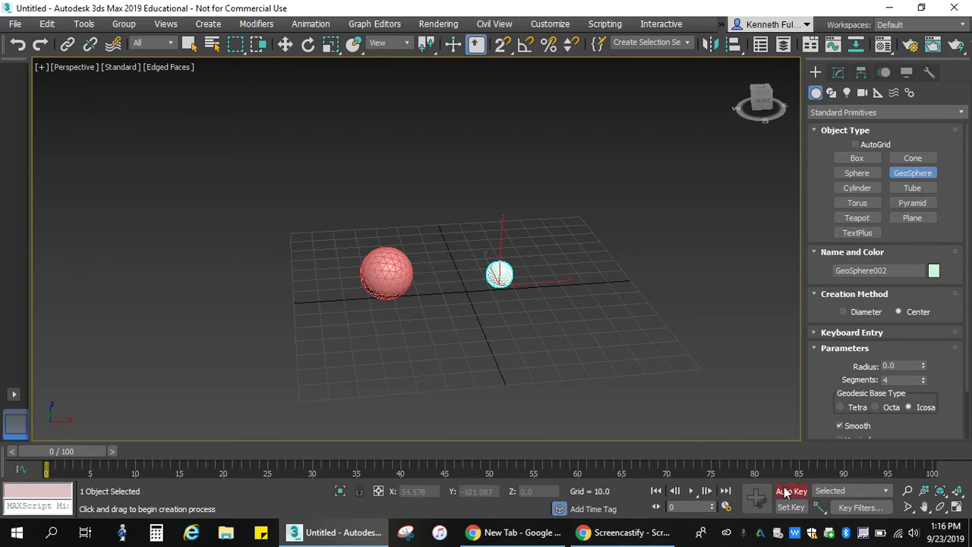
right_click(625, 422)
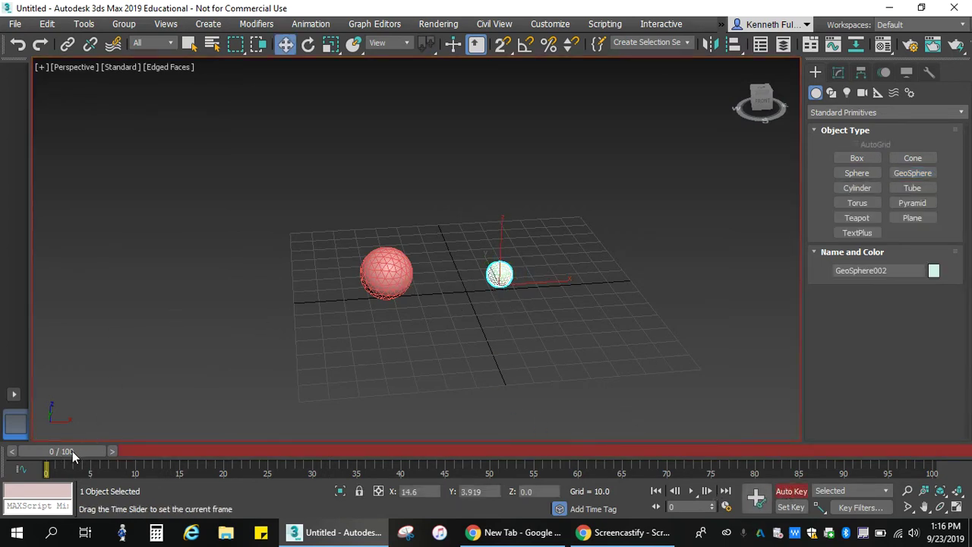
left_click_drag(74, 451, 111, 449)
key("w")
left_click(553, 277)
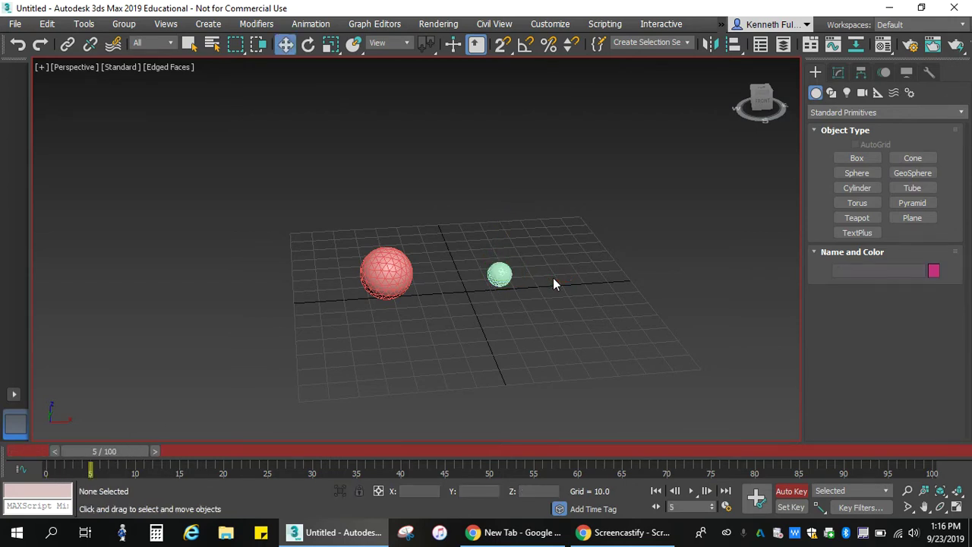
left_click(494, 276)
left_click_drag(558, 280, 488, 284)
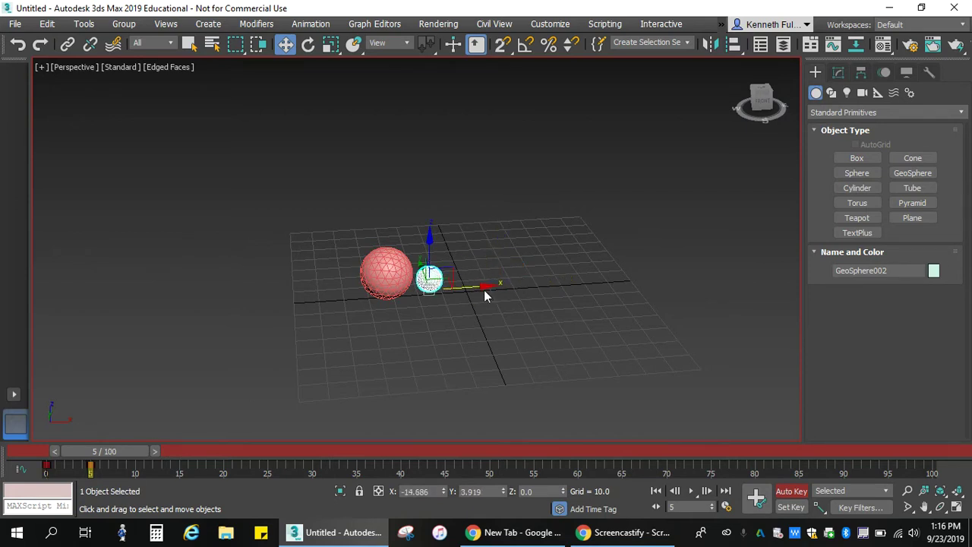
left_click_drag(484, 289, 508, 287)
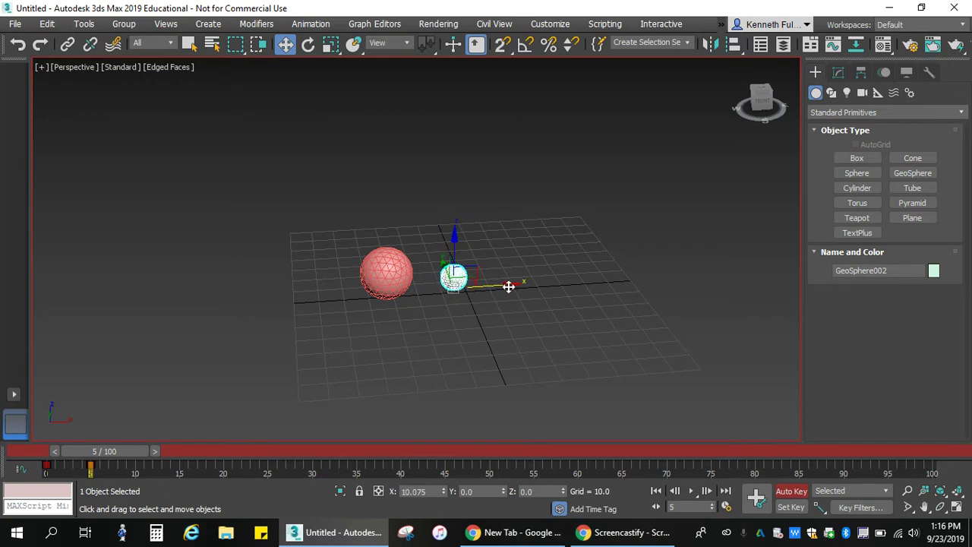
- Move the big pink sphere right toward the green one, preview the motion, and turn Auto Key off
left_click(386, 274)
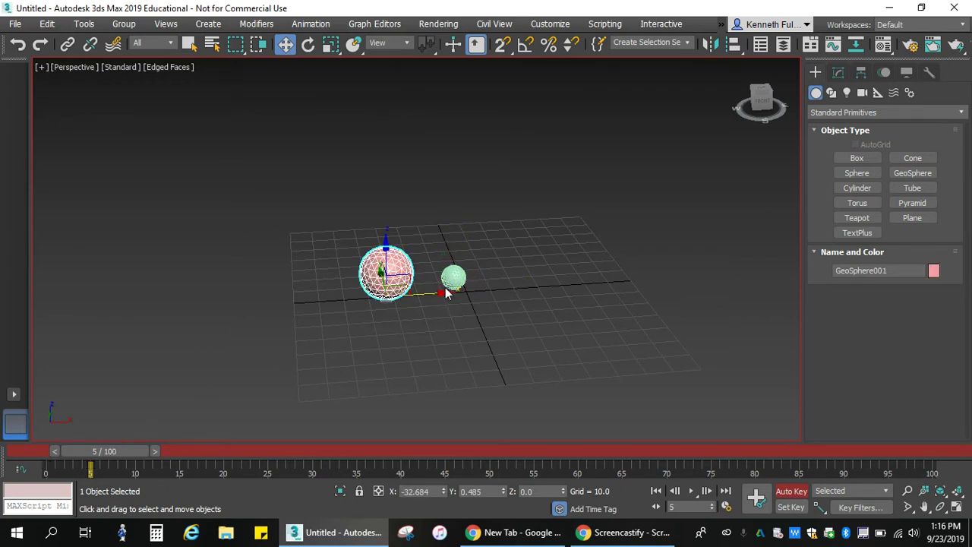
scroll(452, 295, "up", 8)
left_click_drag(173, 339, 342, 315)
left_click_drag(130, 450, 86, 452)
scroll(646, 143, "down", 5)
scroll(580, 219, "up", 2)
middle_click_drag(579, 220, 448, 354)
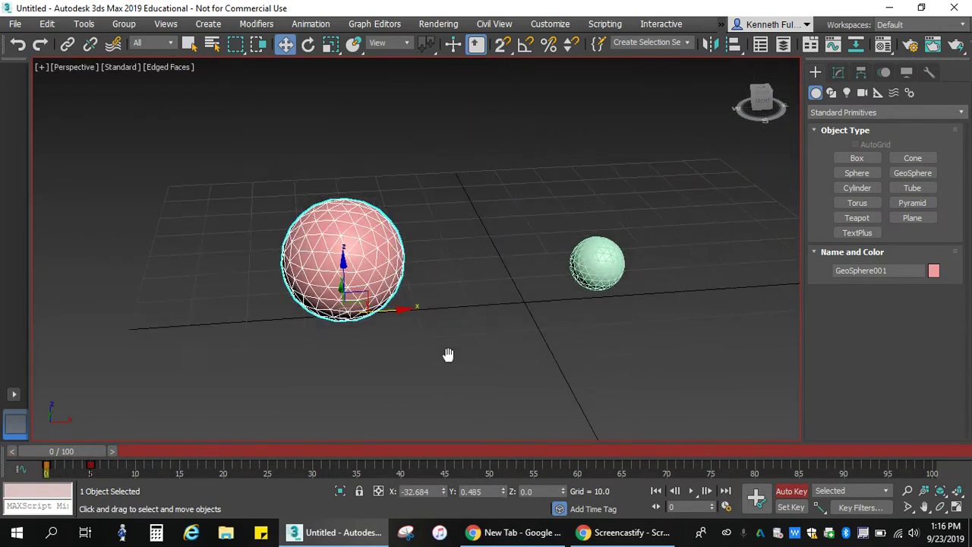
left_click(791, 490)
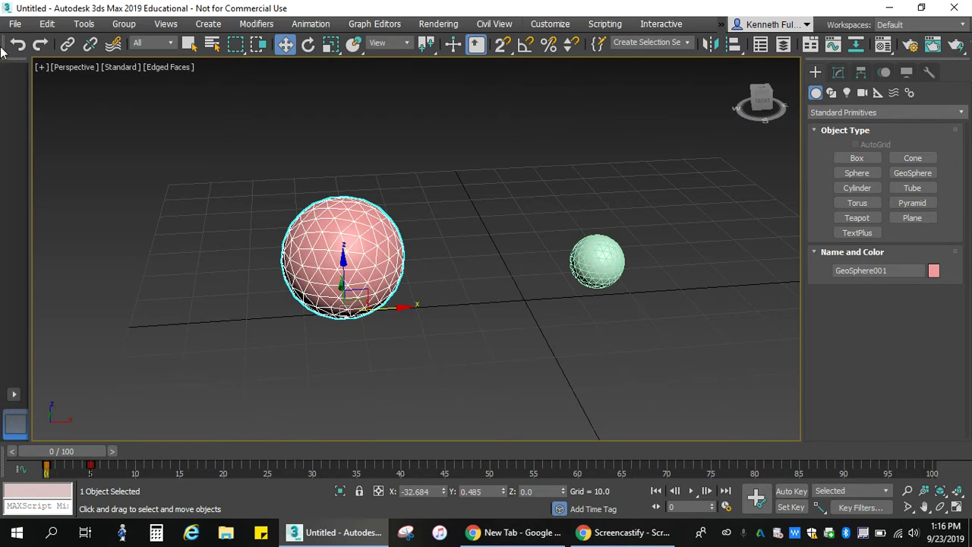
- Unhide the MassFX Toolbar from the Toolbars tab of Customize User Interface
left_click(555, 25)
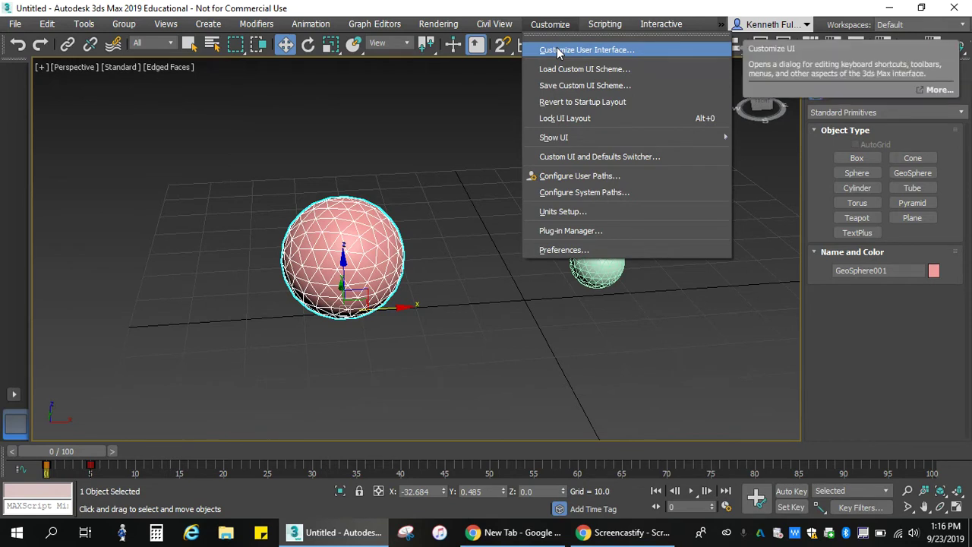
left_click(558, 50)
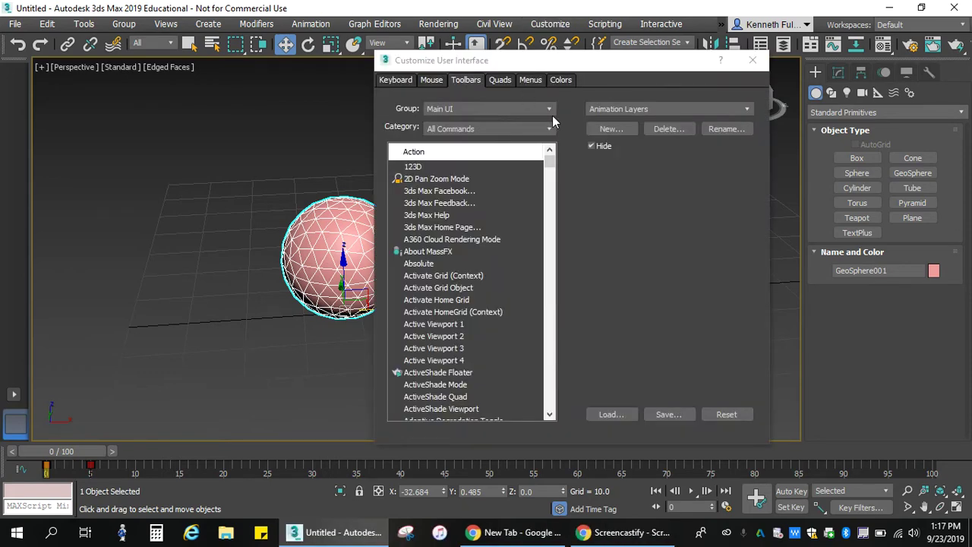
left_click(409, 81)
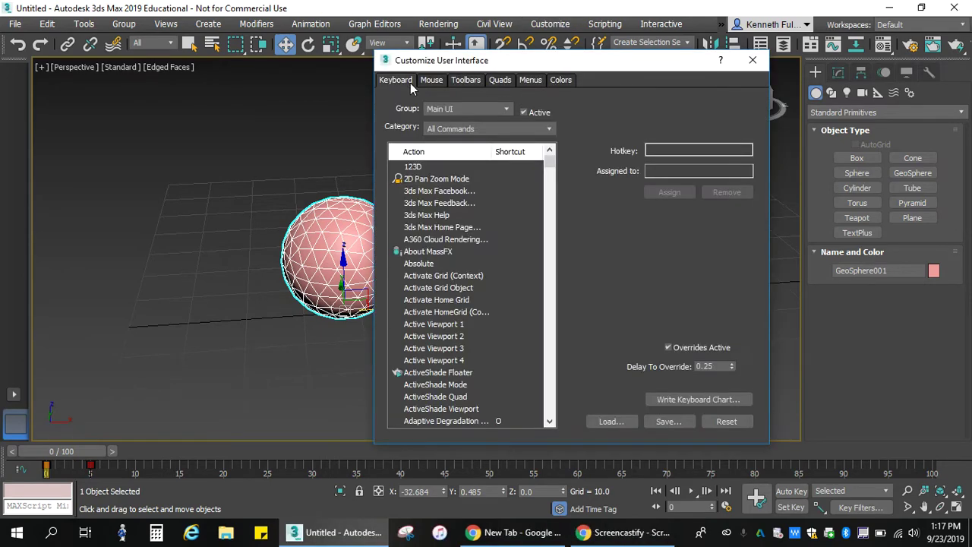
left_click(462, 79)
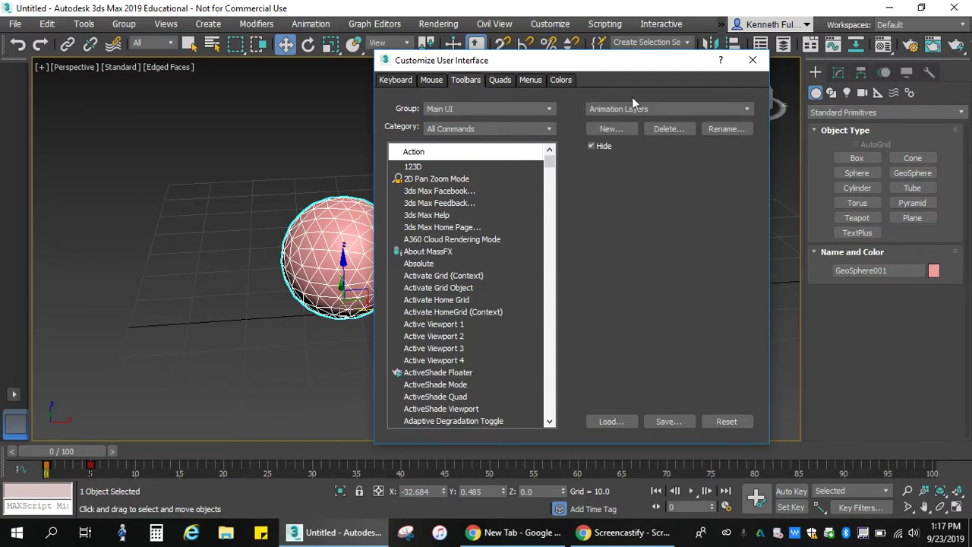
left_click(608, 111)
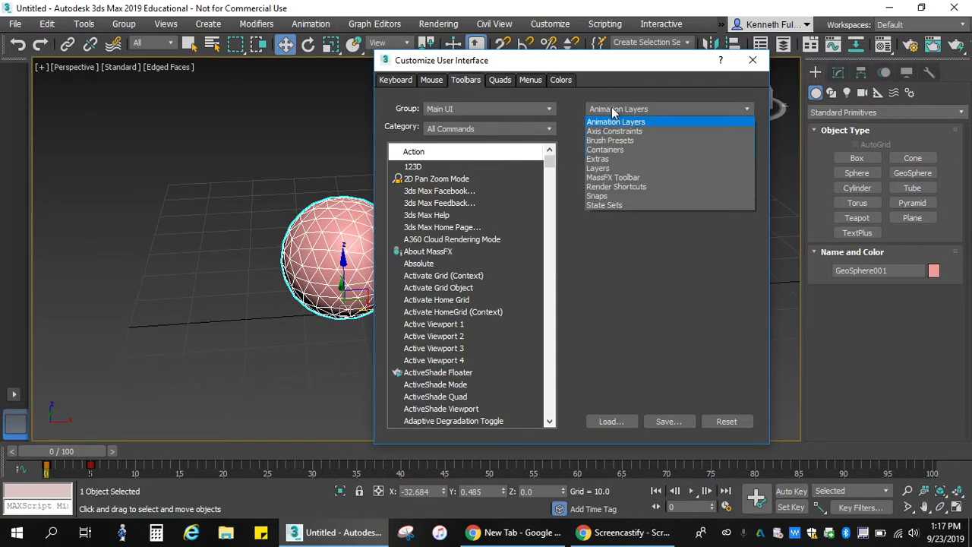
left_click(616, 178)
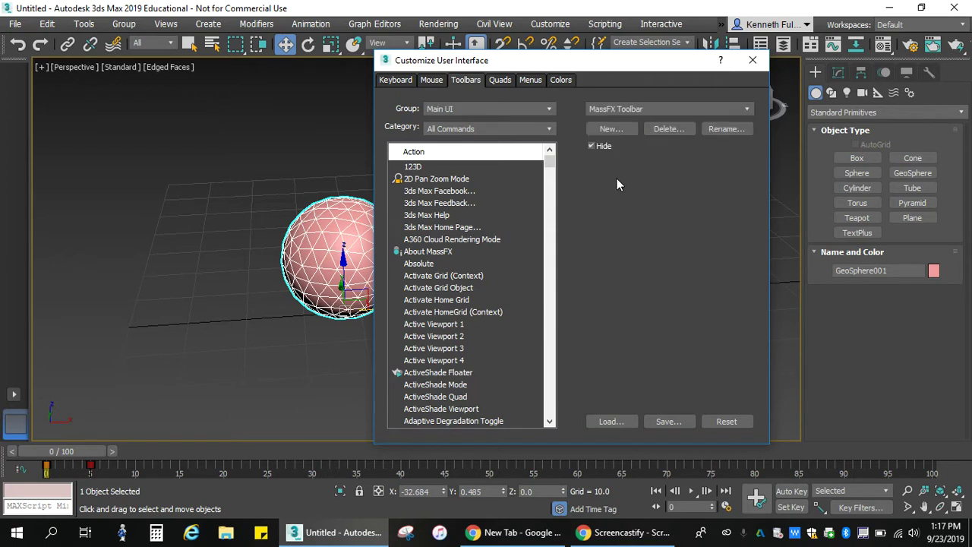
left_click(592, 146)
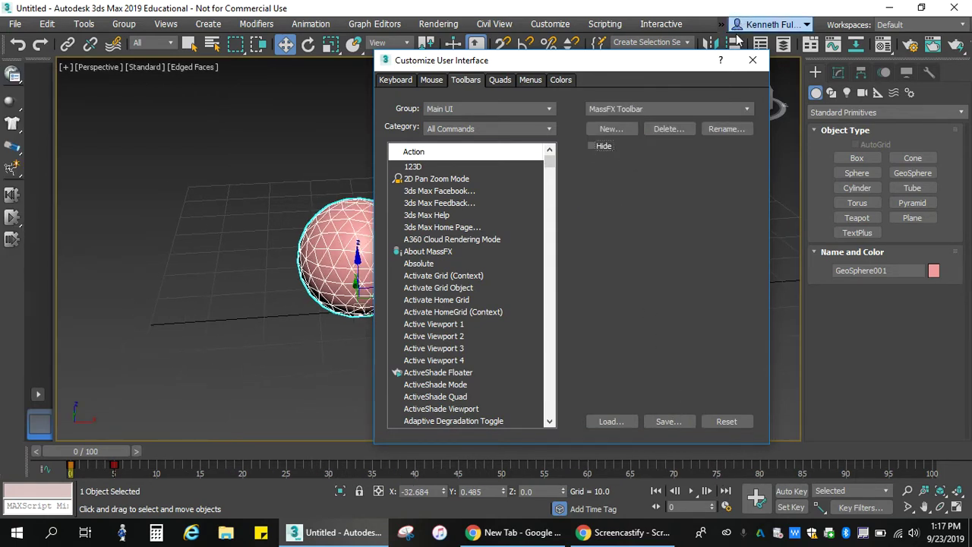
left_click(752, 60)
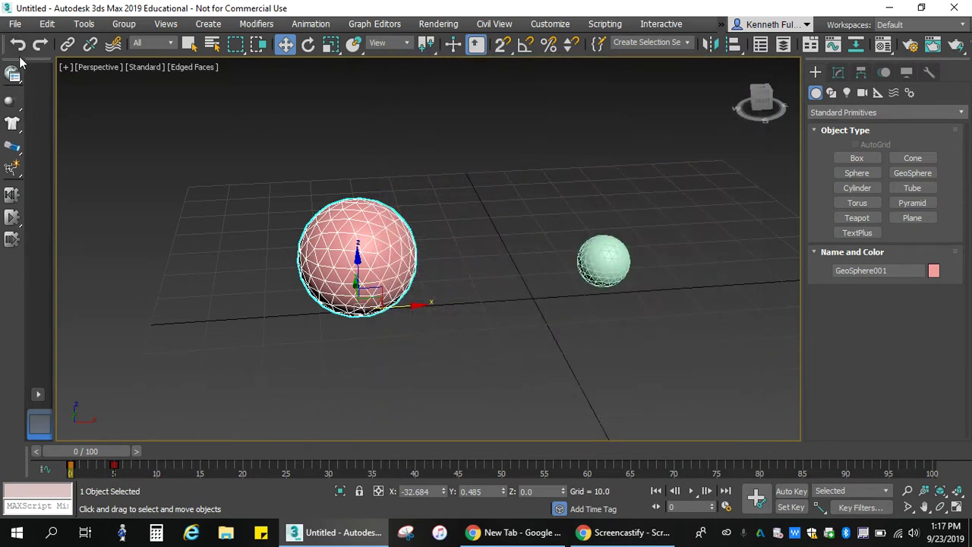
- Make the pink sphere a rigid body and the green sphere a dynamic rigid body
mouse_move(20, 62)
left_mouse_down()
mouse_move(256, 119)
mouse_move(608, 45)
mouse_move(842, 38)
mouse_move(429, 189)
mouse_move(345, 151)
mouse_move(67, 144)
mouse_move(23, 113)
mouse_move(19, 76)
left_mouse_up()
left_click(9, 105)
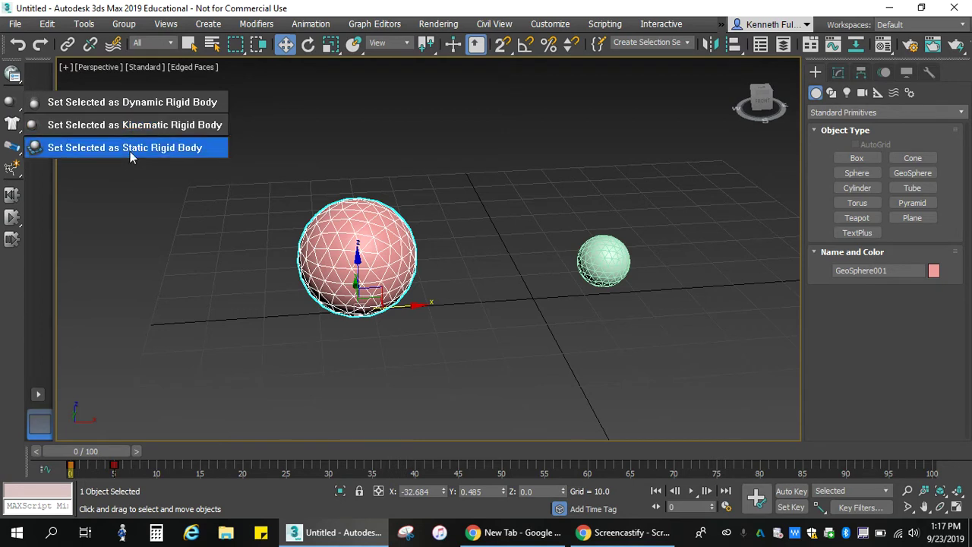
left_click(150, 106)
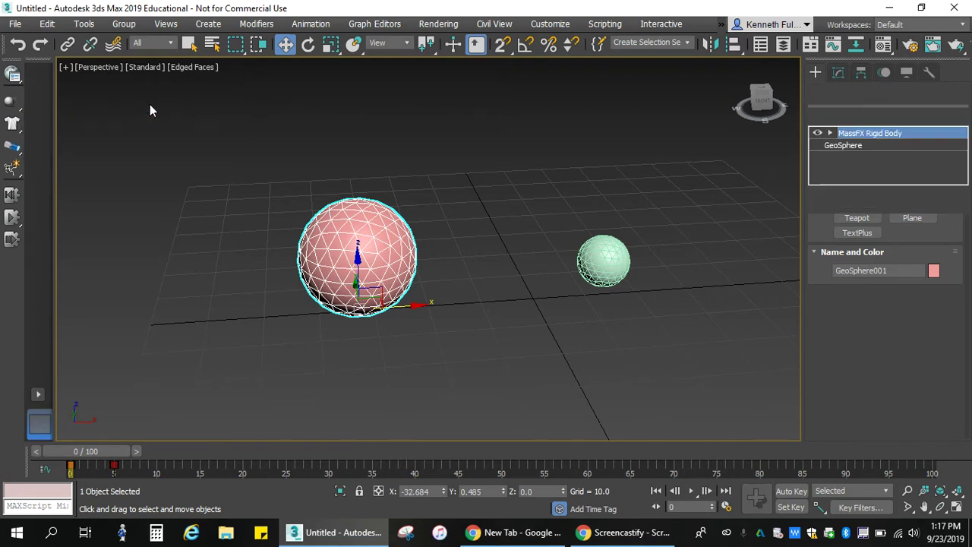
left_click(617, 255)
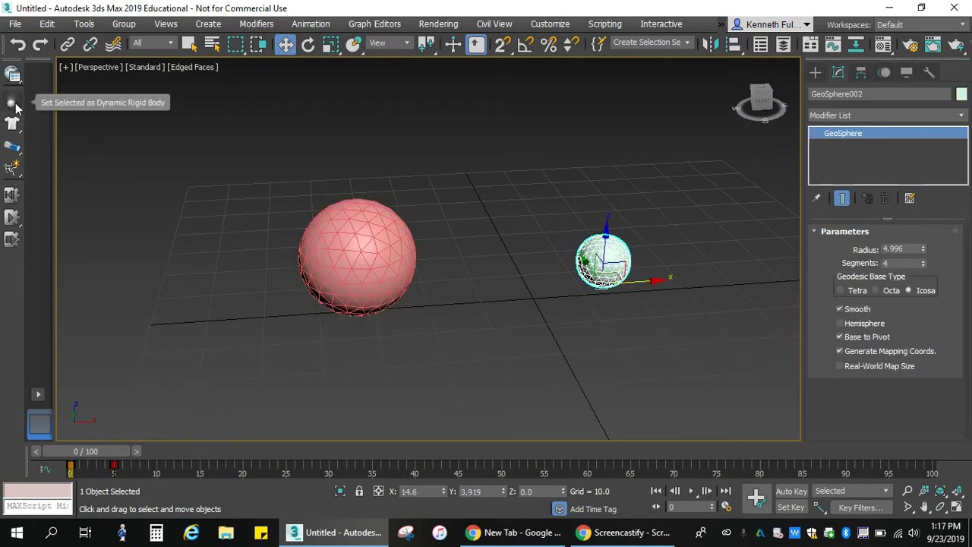
left_click(14, 104)
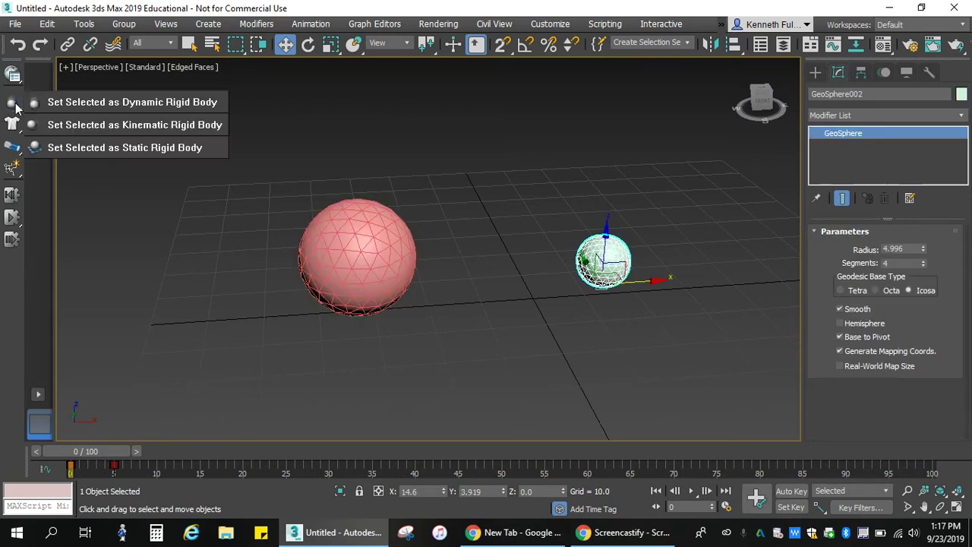
left_click(145, 106)
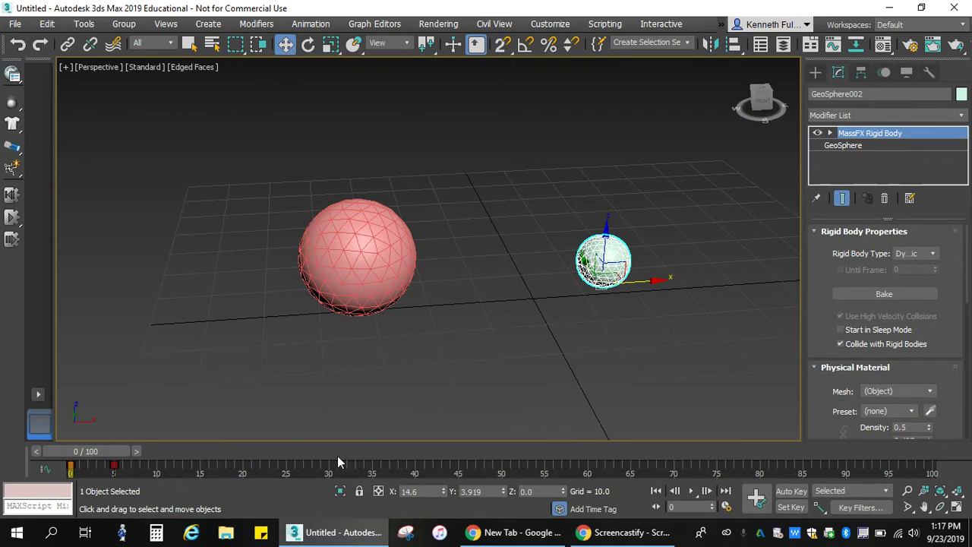
- Run and reset the MassFX simulation, then reselect the large pink sphere
left_click(13, 218)
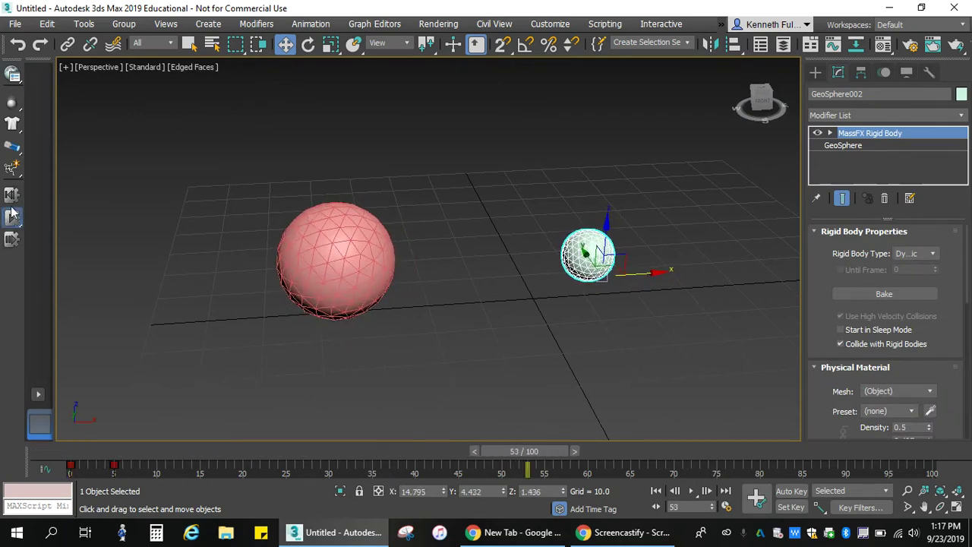
left_click(10, 194)
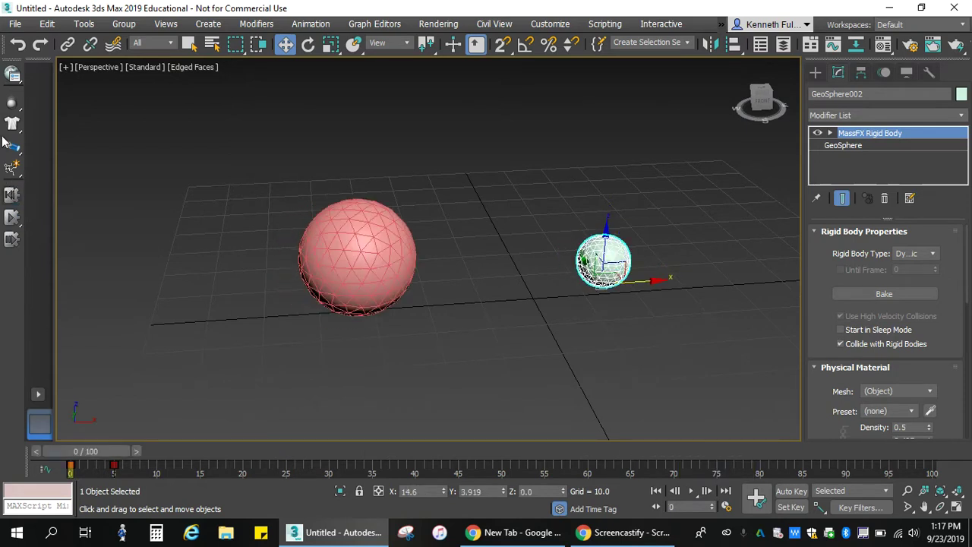
left_click(332, 248)
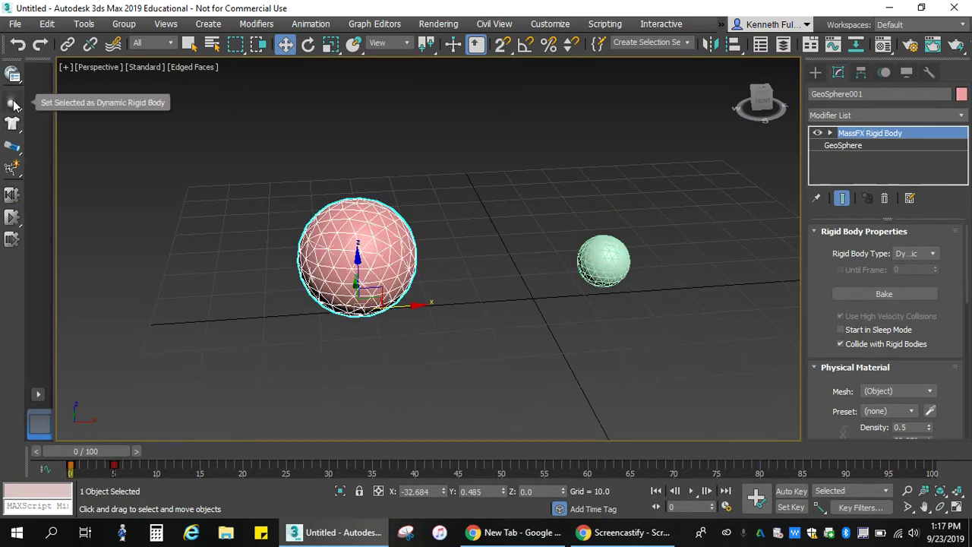
left_click(14, 98)
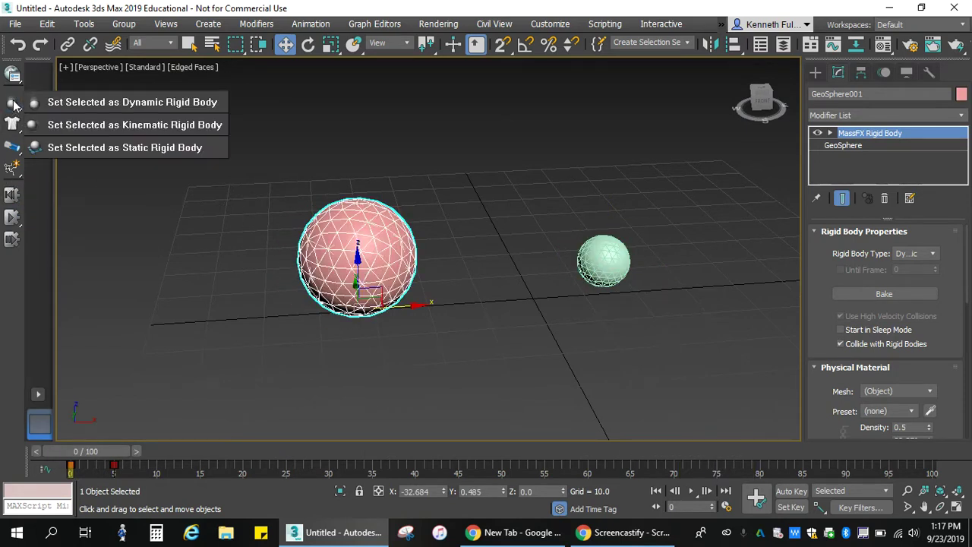
- Set both spheres as kinematic rigid bodies, test-run and reset the simulation, then step to frame 4
left_click(126, 129)
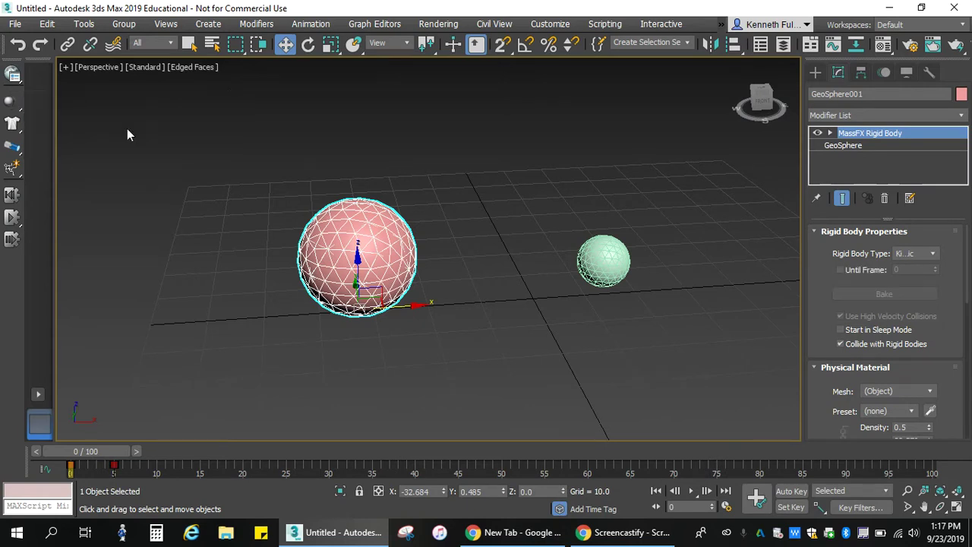
left_click(615, 260)
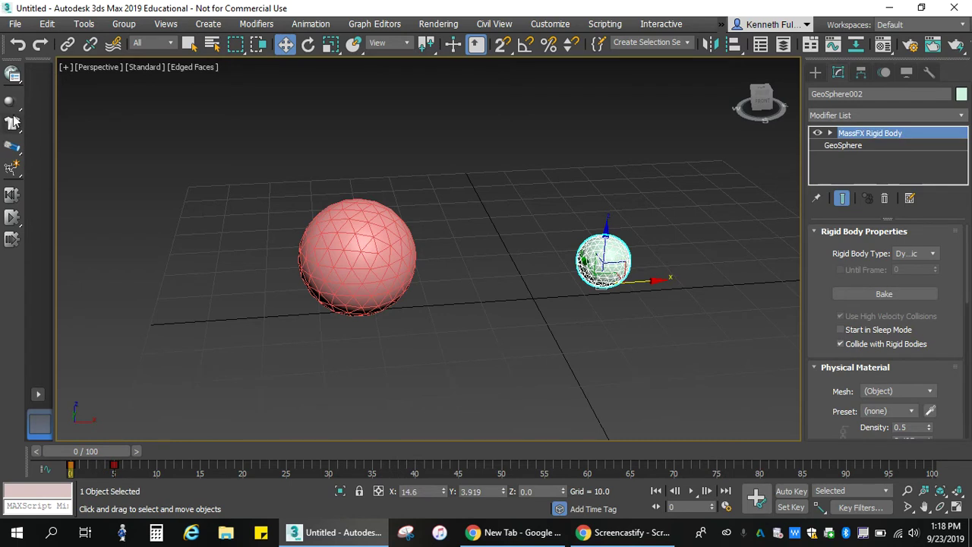
left_click(933, 258)
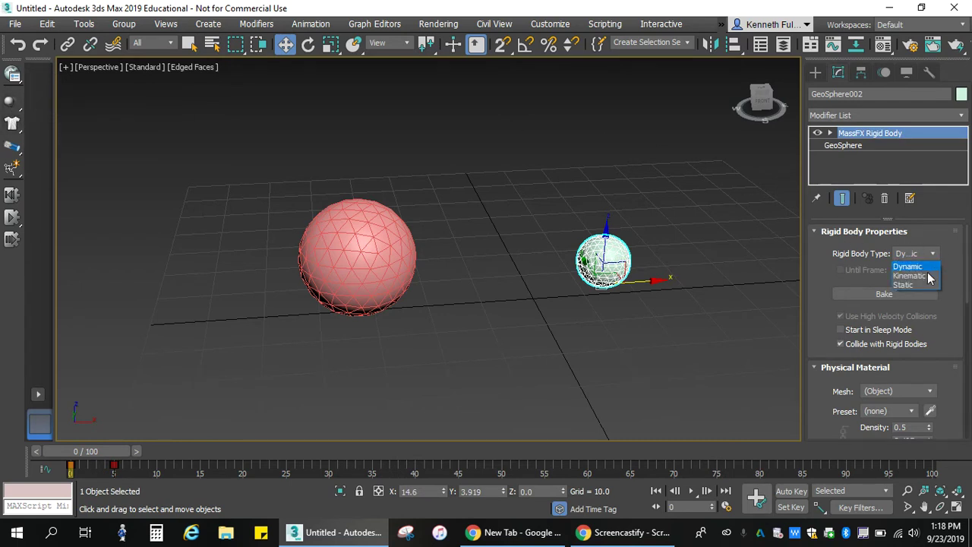
left_click(915, 275)
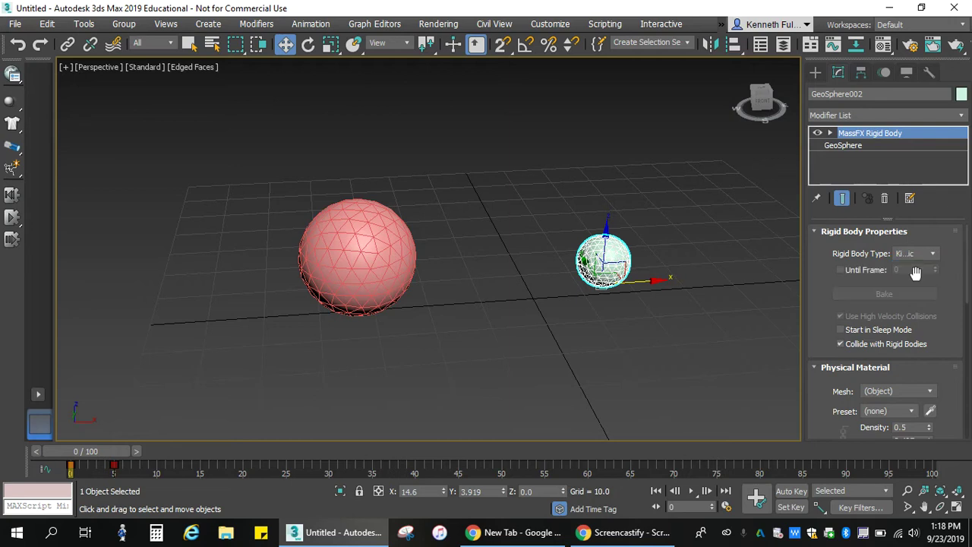
left_click(16, 227)
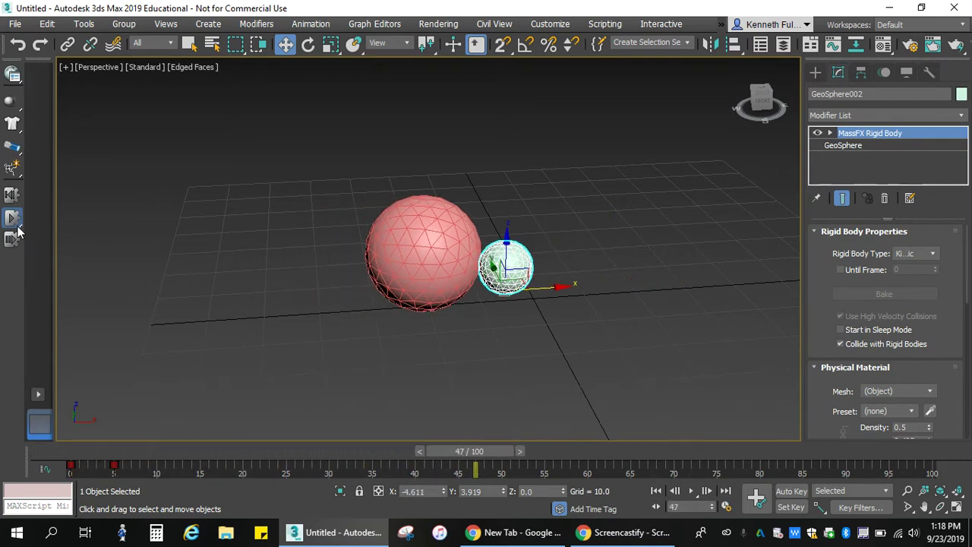
left_click(10, 196)
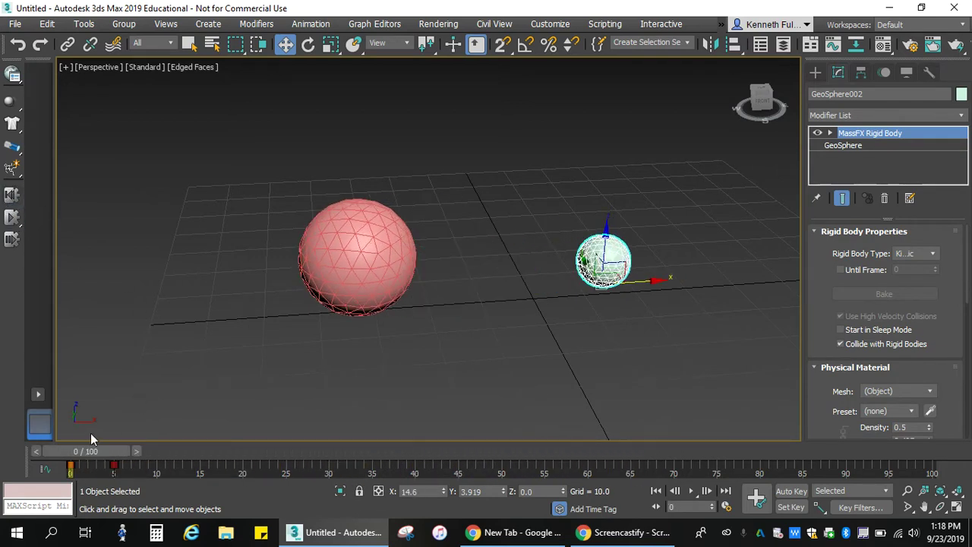
left_click_drag(89, 462, 119, 450)
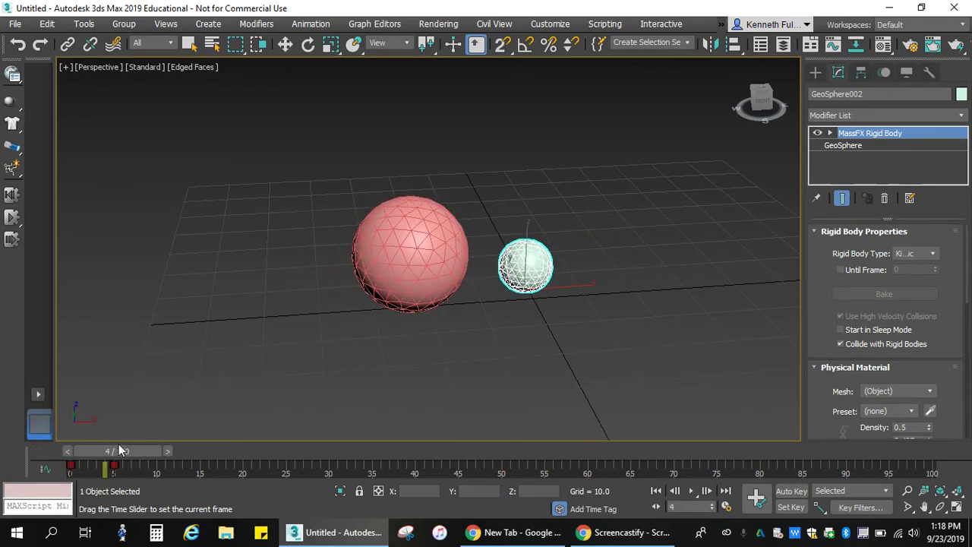
- Enable Until Frame 4 on both spheres' kinematic rigid bodies, then deselect everything
key("w")
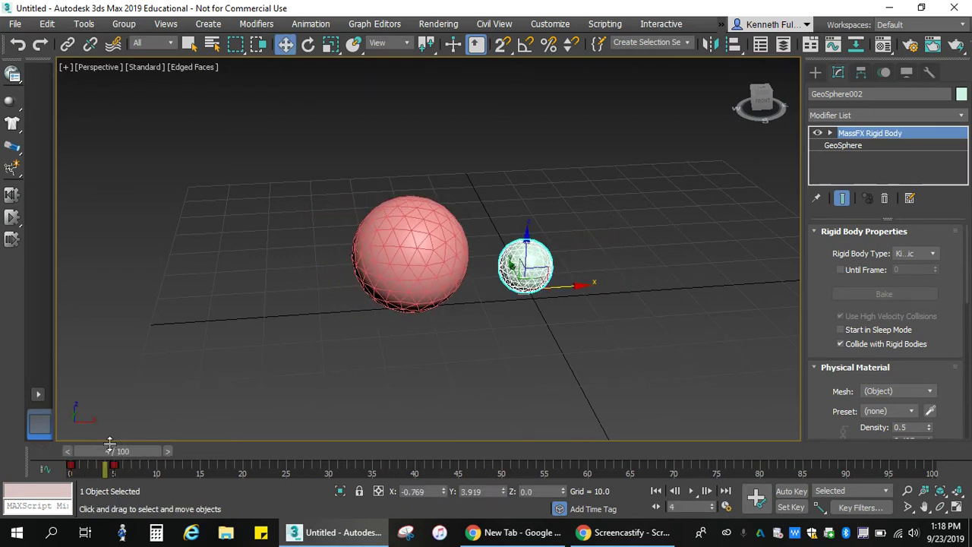
left_click(859, 271)
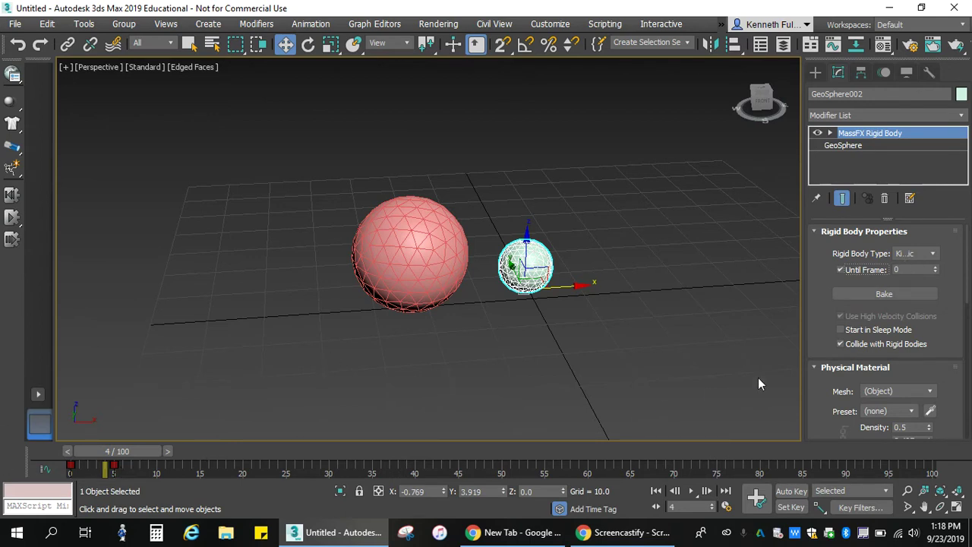
double_click(911, 270)
type("4")
key("Return")
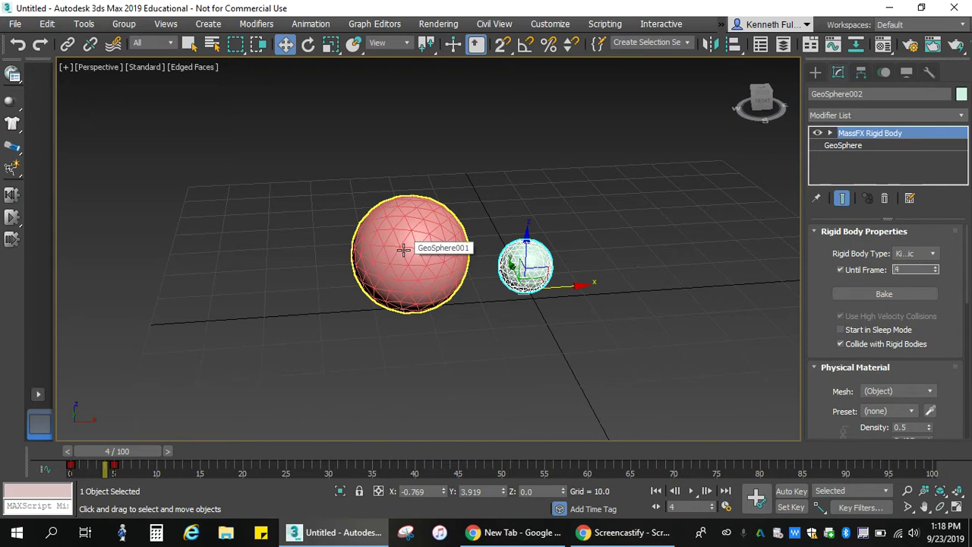
left_click(403, 250)
left_click(840, 269)
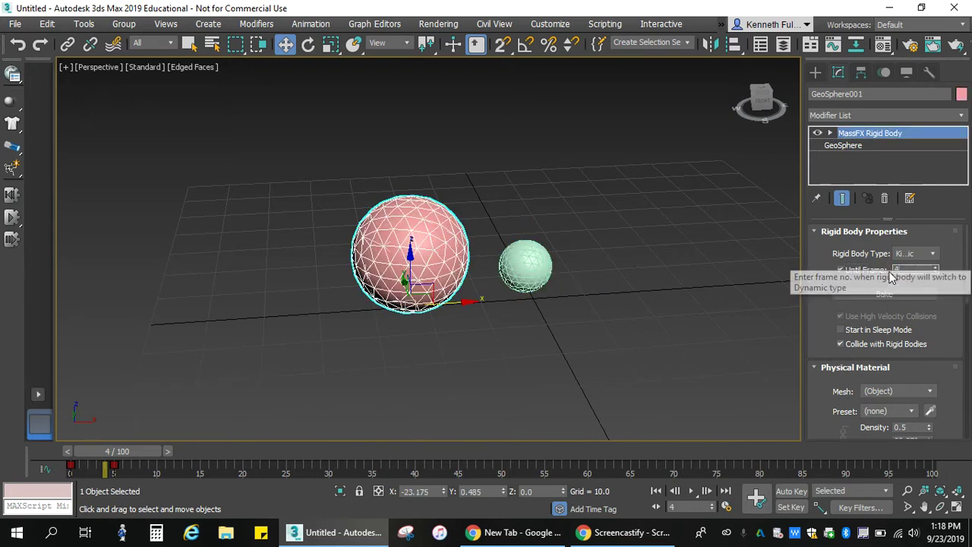
left_click(706, 279)
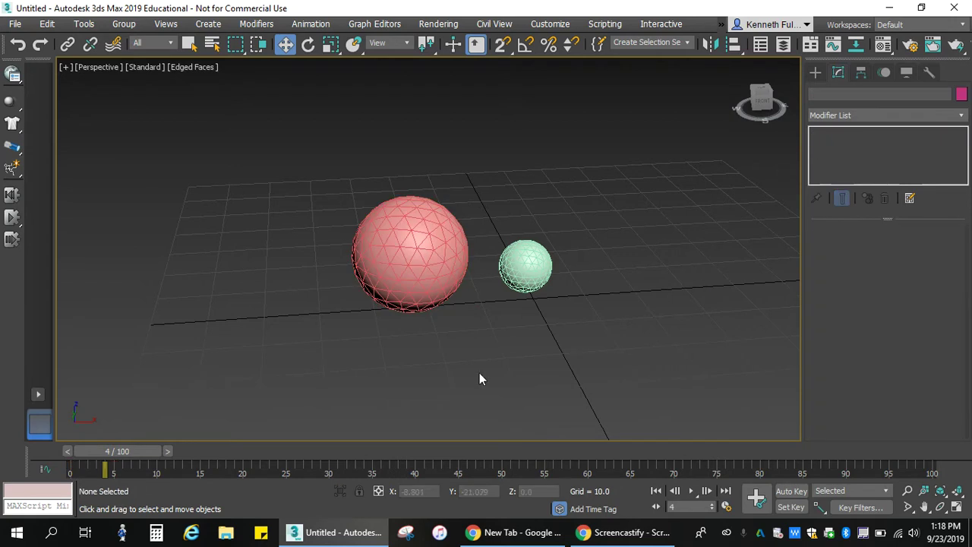
- Run the simulation to frame 100, reset it to frame 0, and select the large pink sphere
left_click(14, 220)
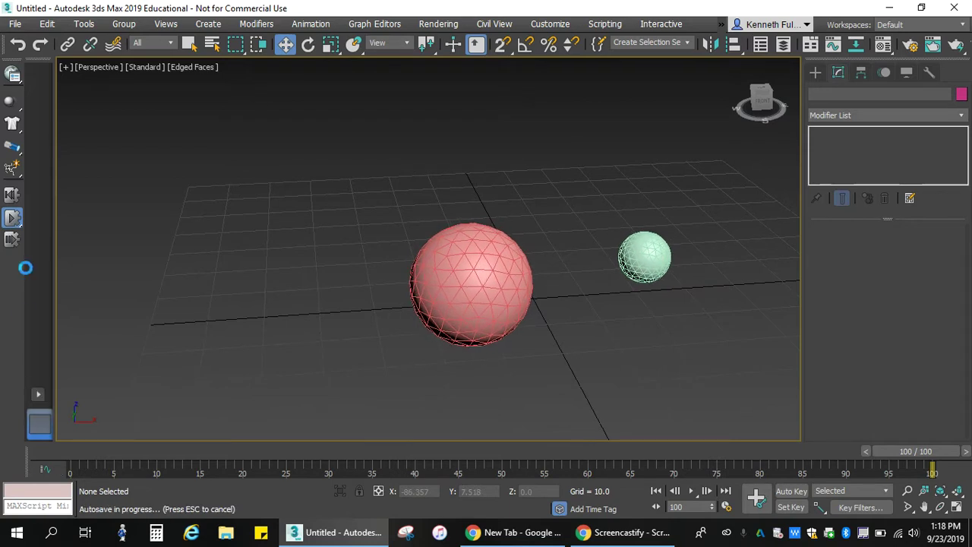
left_click(11, 194)
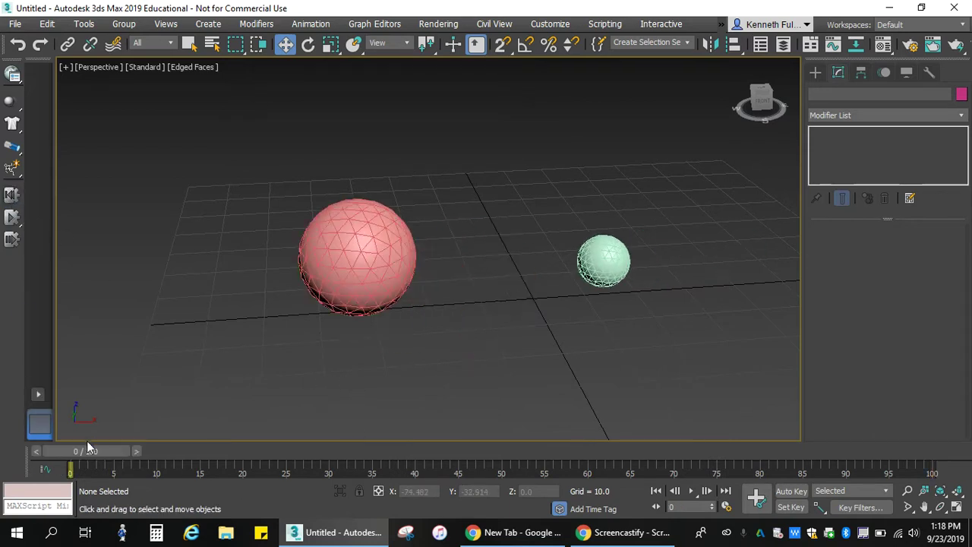
left_click_drag(87, 448, 9, 457)
key("w")
left_click(396, 280)
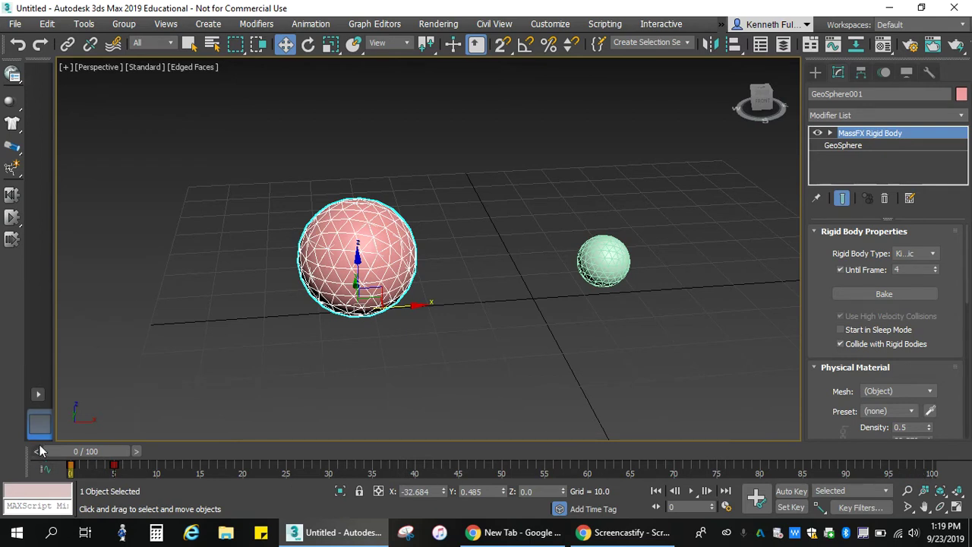
- Switch the large sphere back to a dynamic rigid body and rerun the simulation
left_click(612, 265)
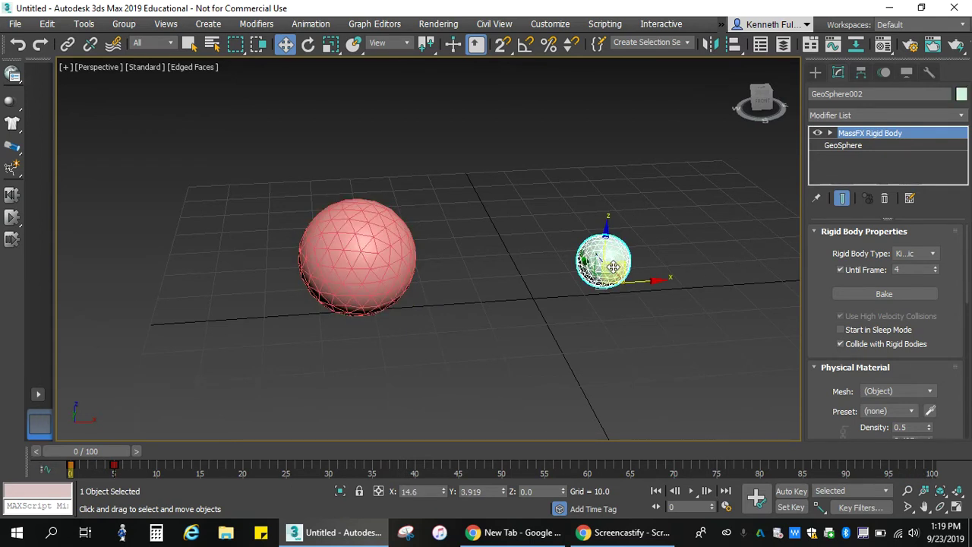
left_click(309, 243)
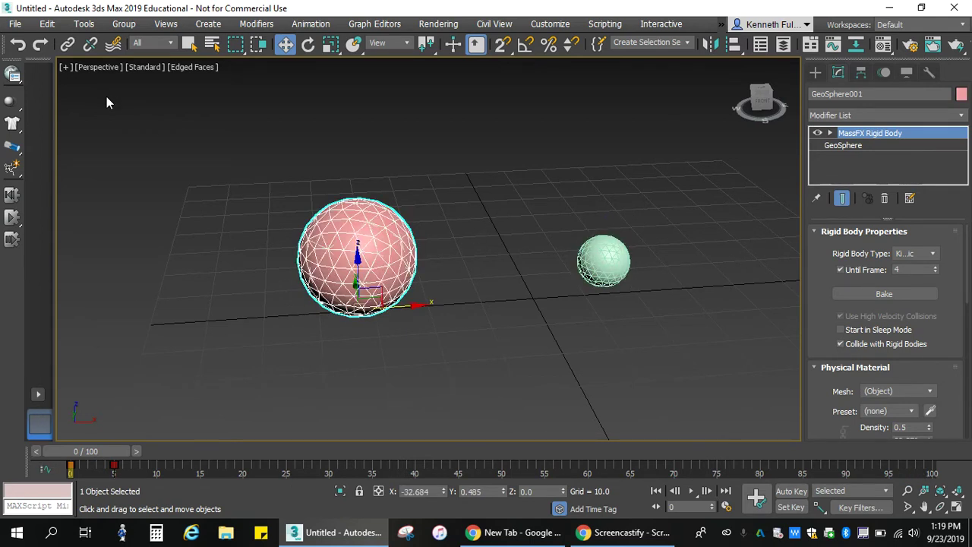
left_click(932, 254)
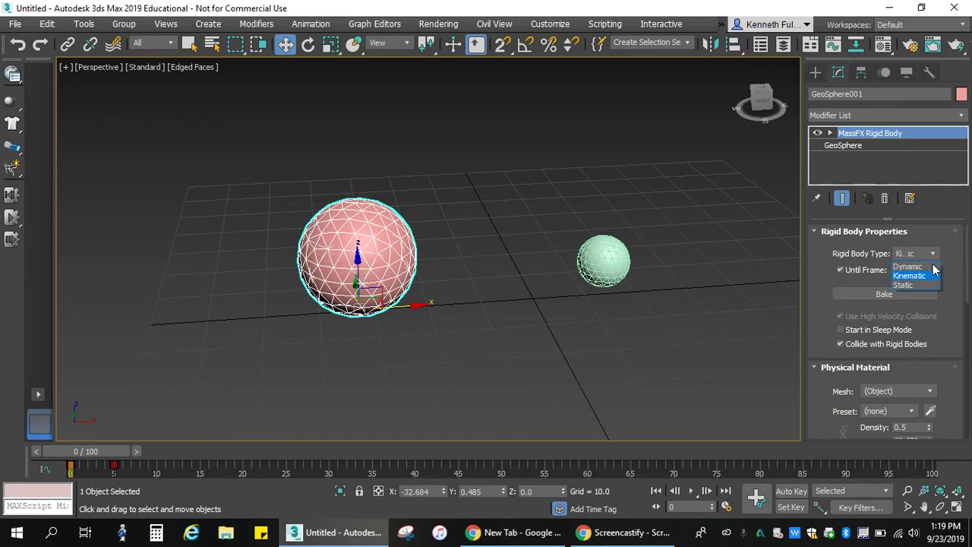
left_click(933, 267)
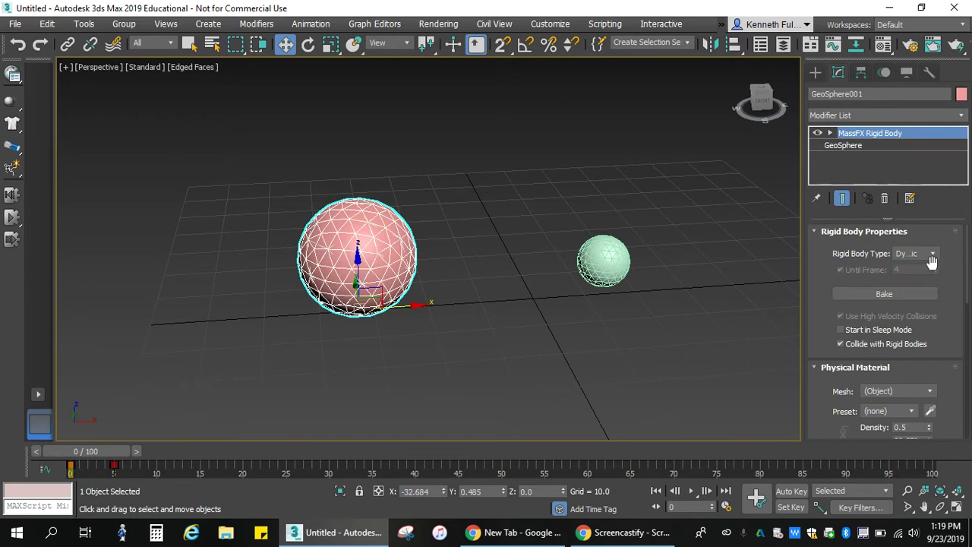
left_click(620, 255)
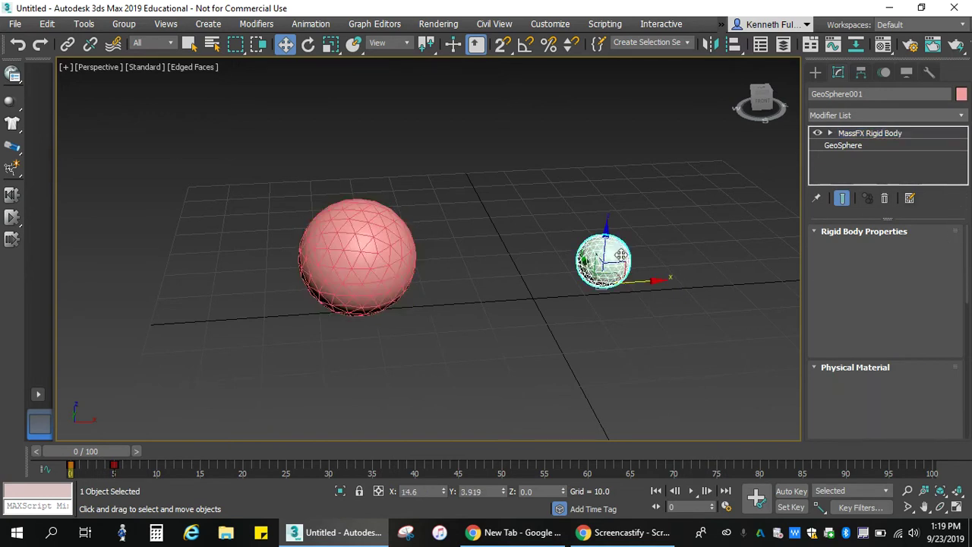
left_click(12, 218)
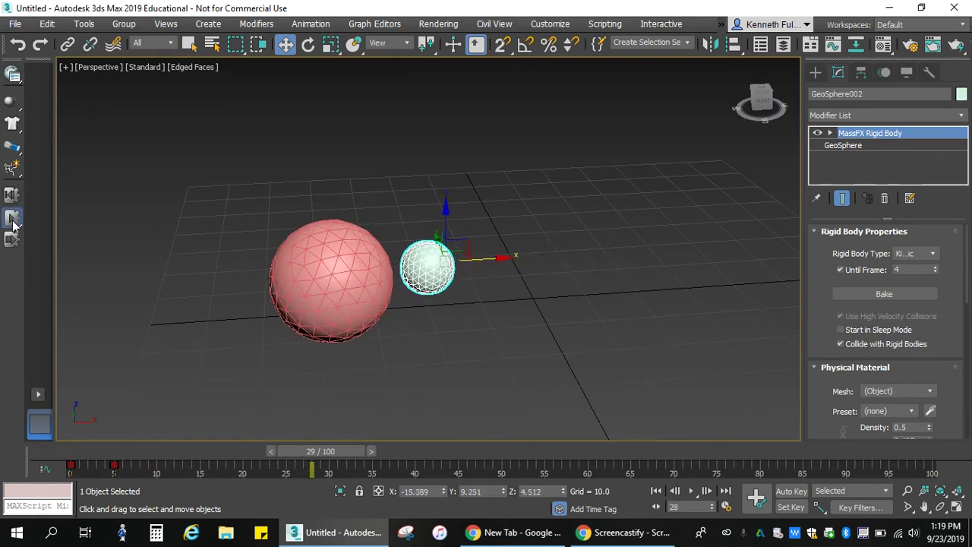
left_click(9, 197)
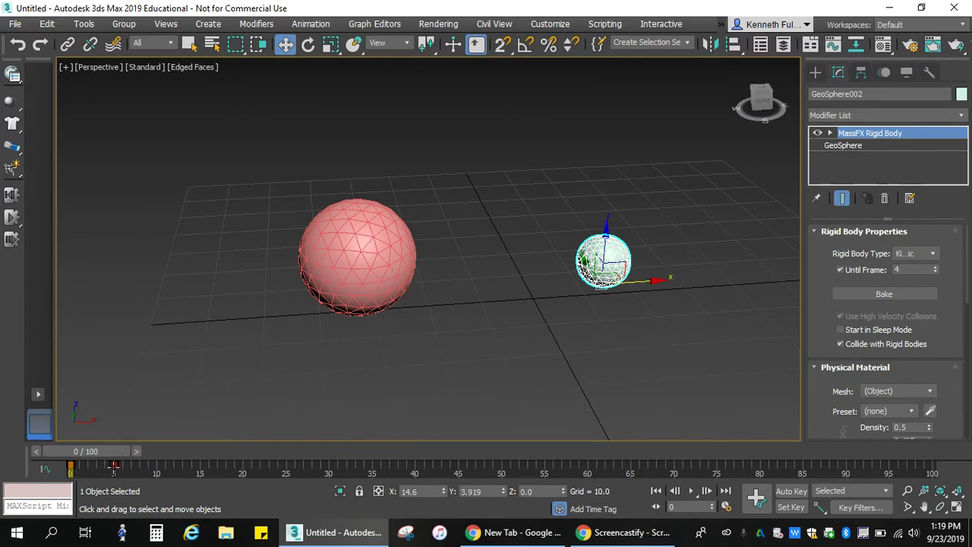
- Move the small sphere's key from frame 5 to 3, set Until Frame to 2, and play
left_click_drag(110, 465, 95, 465)
double_click(897, 269)
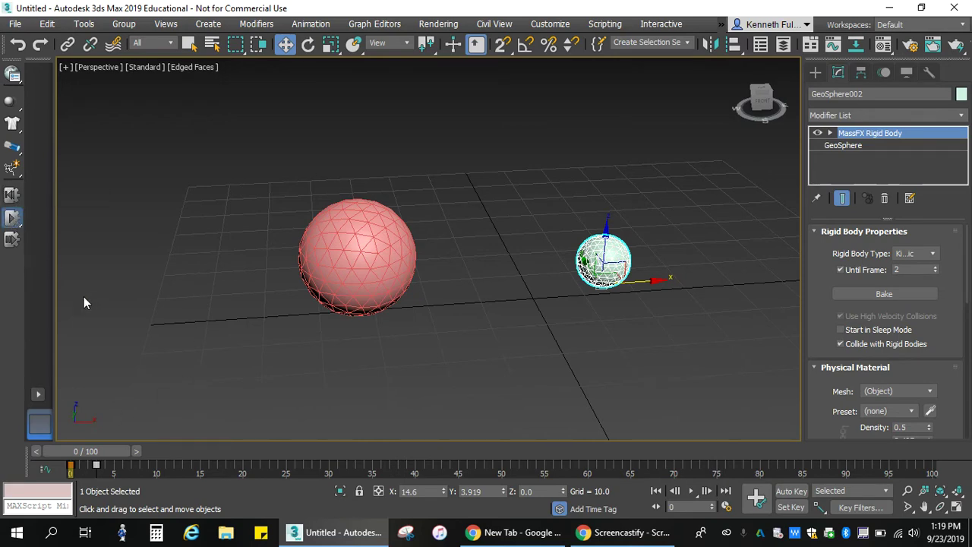
key("/")
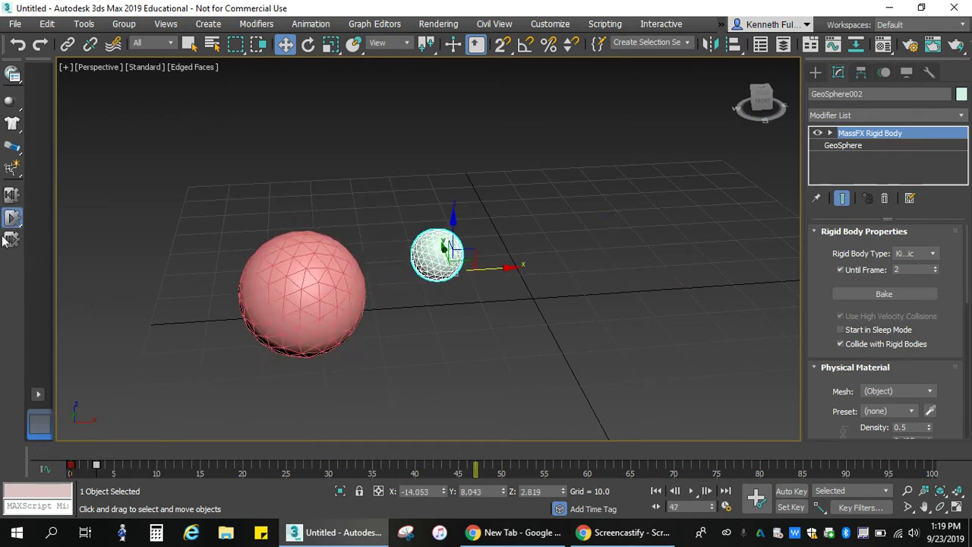
- Reset the simulation and raise the small sphere's mass to 721.887
left_click(12, 195)
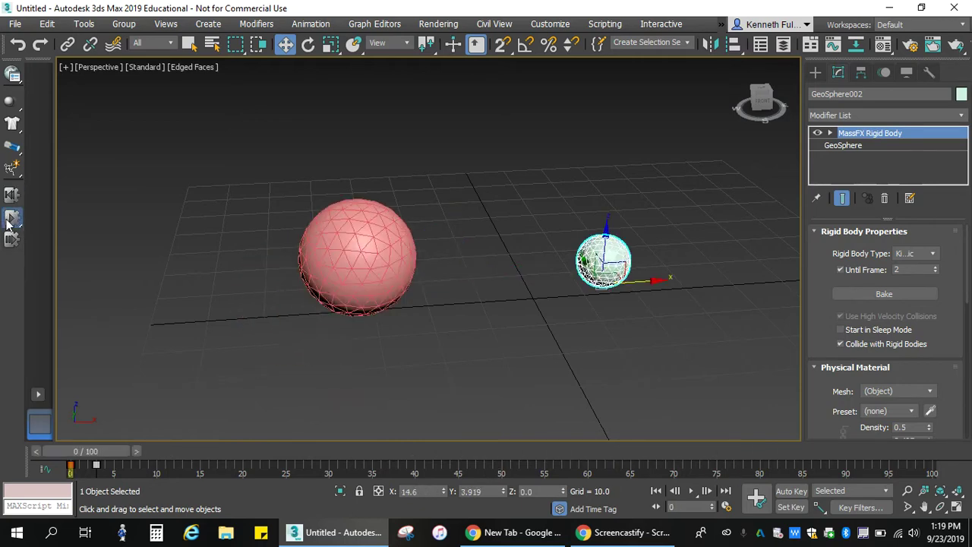
left_click(12, 218)
left_click(13, 196)
scroll(945, 304, "down", 3)
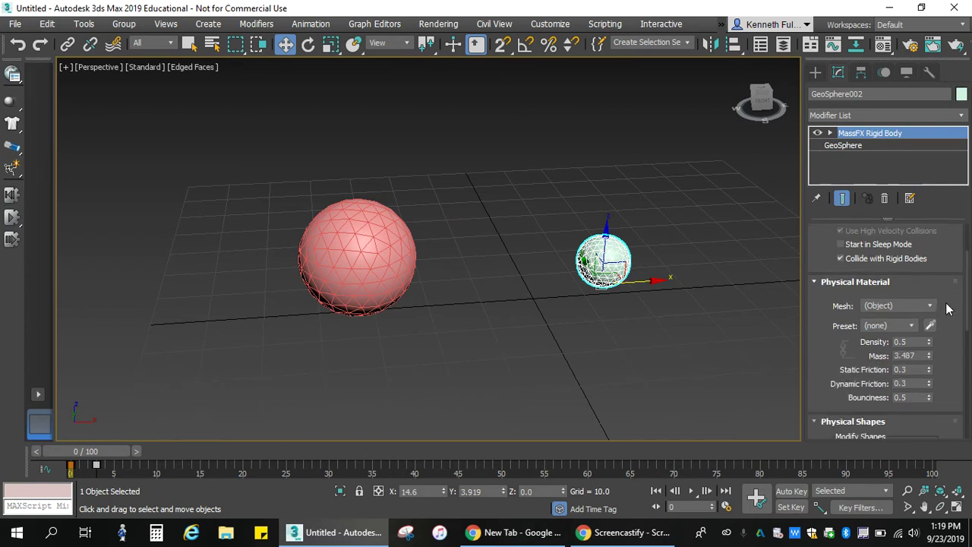
scroll(945, 308, "down", 1)
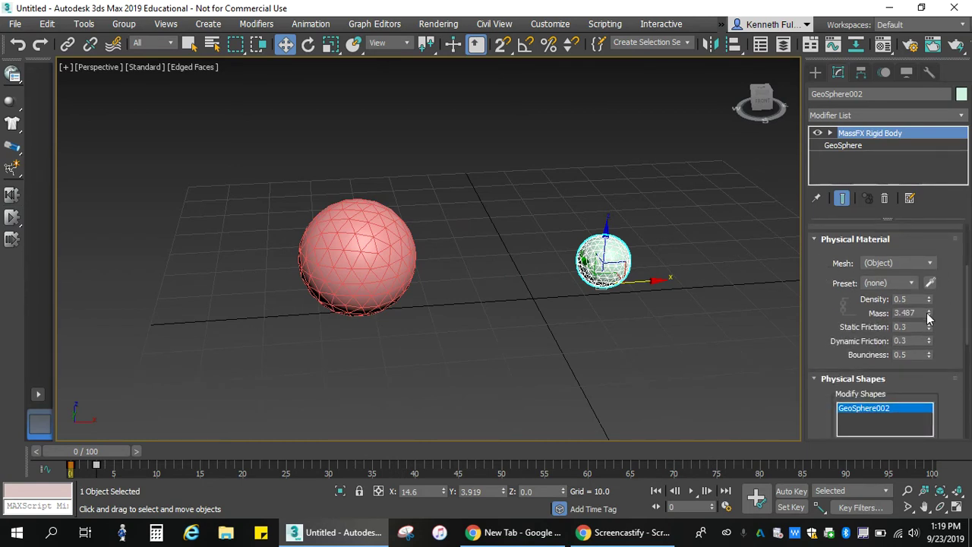
left_click_drag(928, 318, 927, 289)
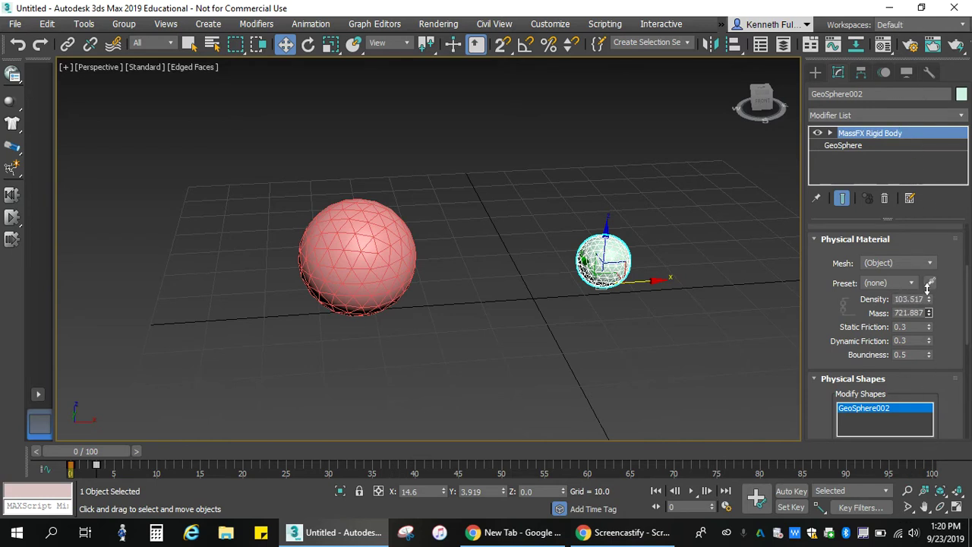
- Simulate the heavy sphere striking the large one to frame 100, then reset the simulation
left_click(9, 219)
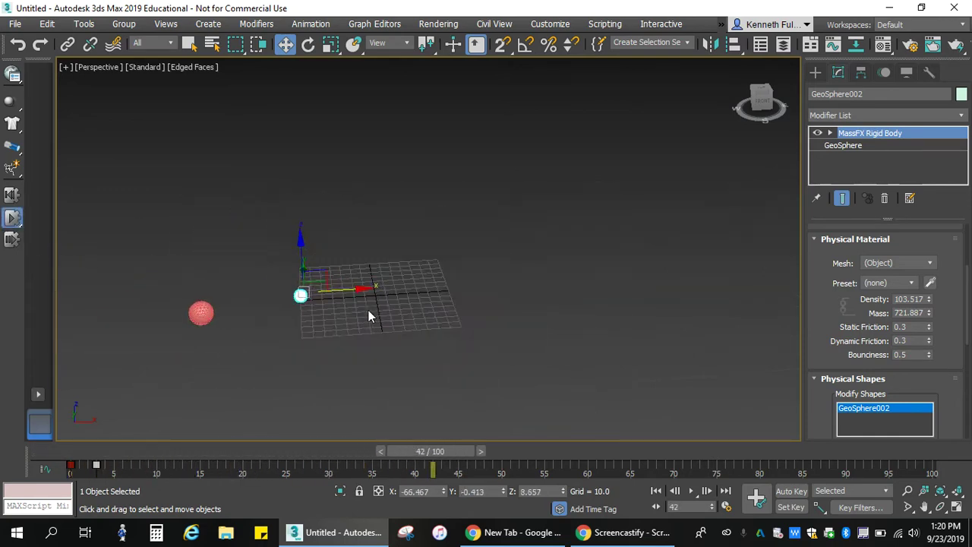
scroll(356, 338, "up", 5)
middle_click_drag(332, 327, 534, 320)
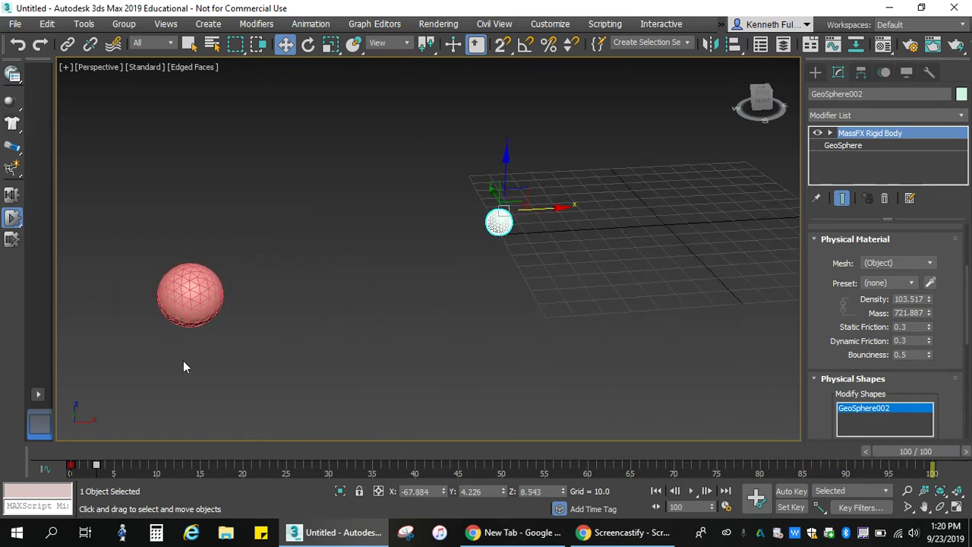
left_click(656, 491)
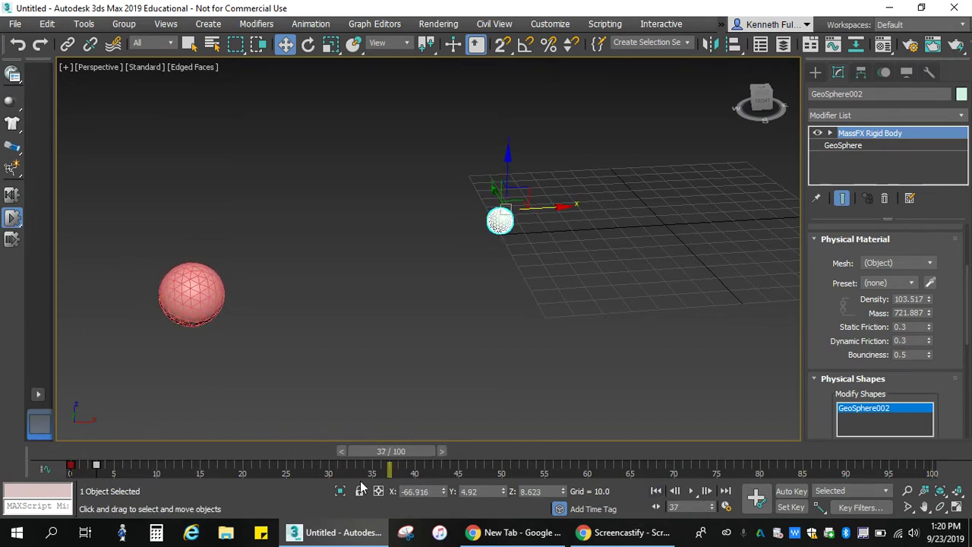
left_click(12, 195)
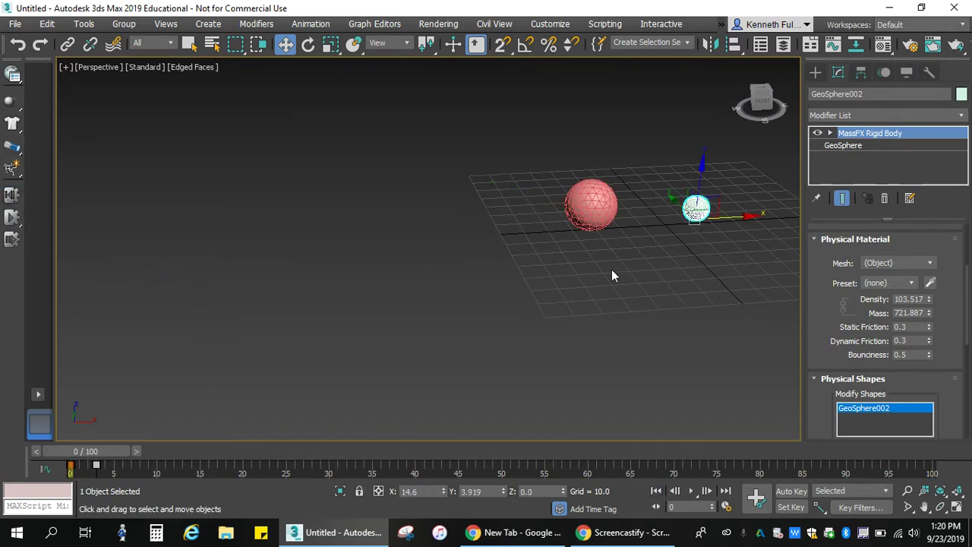
middle_click_drag(611, 275, 470, 334)
scroll(470, 334, "up", 5)
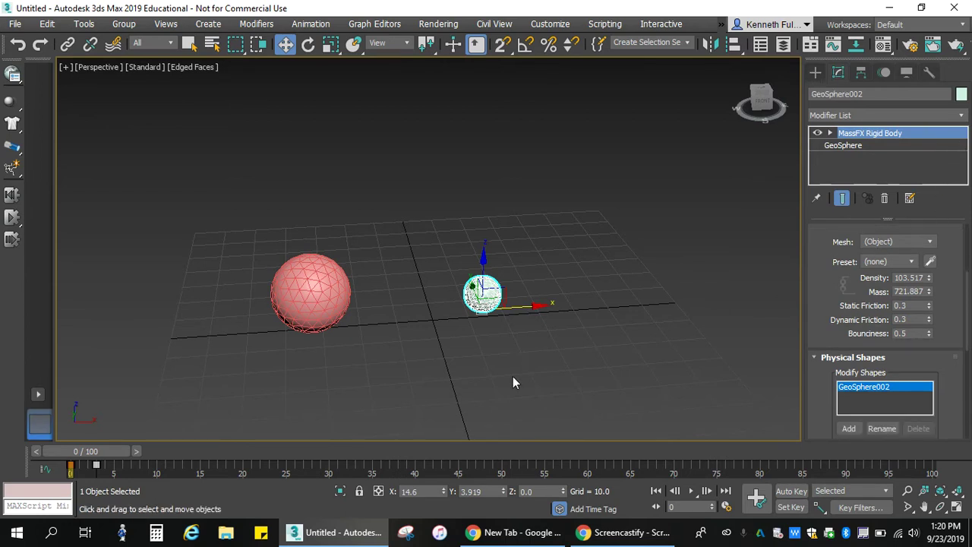
- Draw an 87.914 × 73.744 Plane with 50 × 50 segments in front of the spheres
scroll(522, 362, "down", 5)
middle_click_drag(522, 362, 497, 267)
left_click(807, 79)
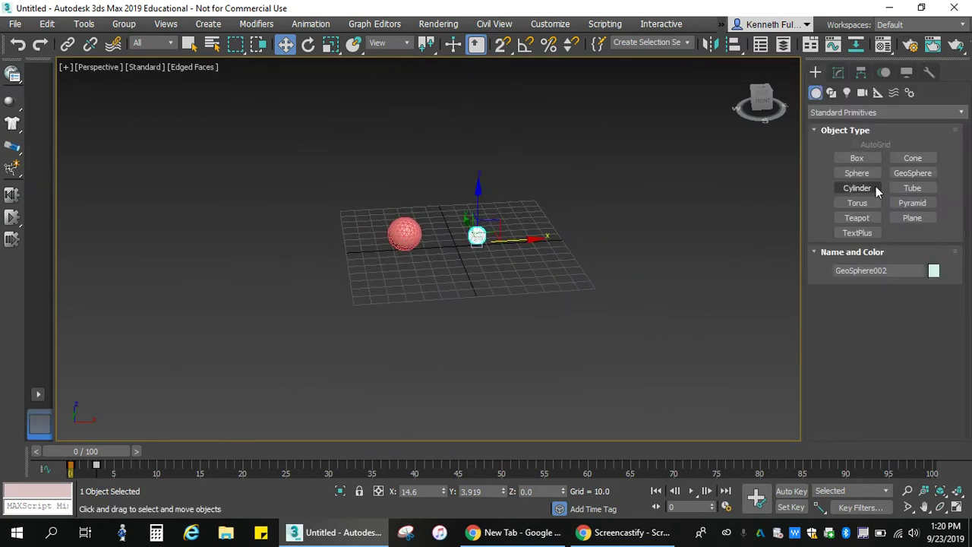
left_click(912, 218)
left_click_drag(444, 276, 613, 341)
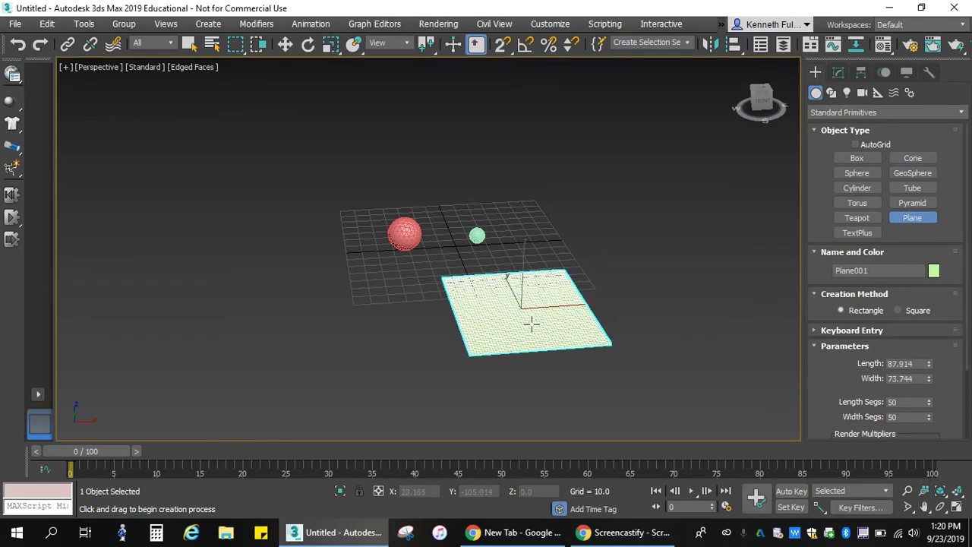
scroll(530, 324, "up", 5)
scroll(528, 323, "down", 3)
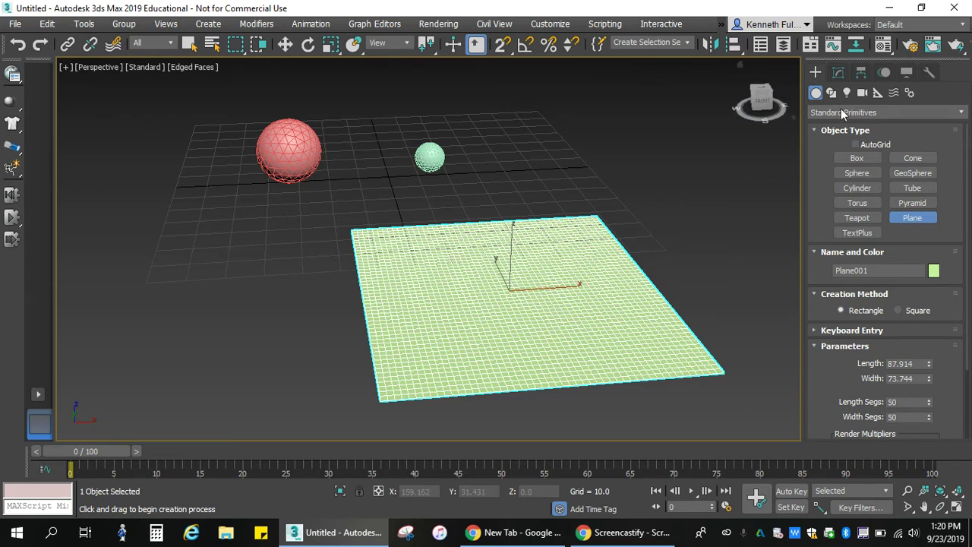
left_click(864, 158)
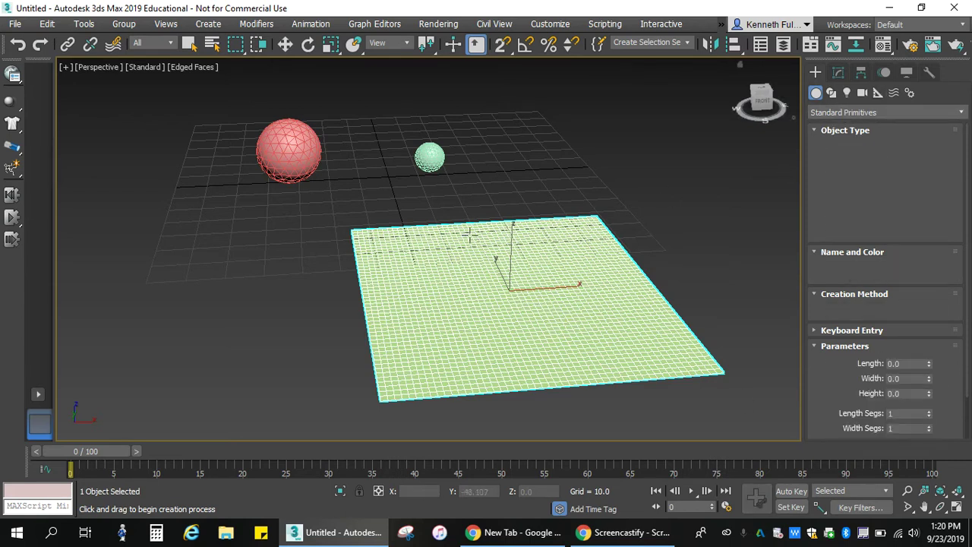
- Draw a tall box (Box001) standing on the plane
left_click_drag(492, 293, 545, 313)
left_click(555, 243)
left_click(664, 421)
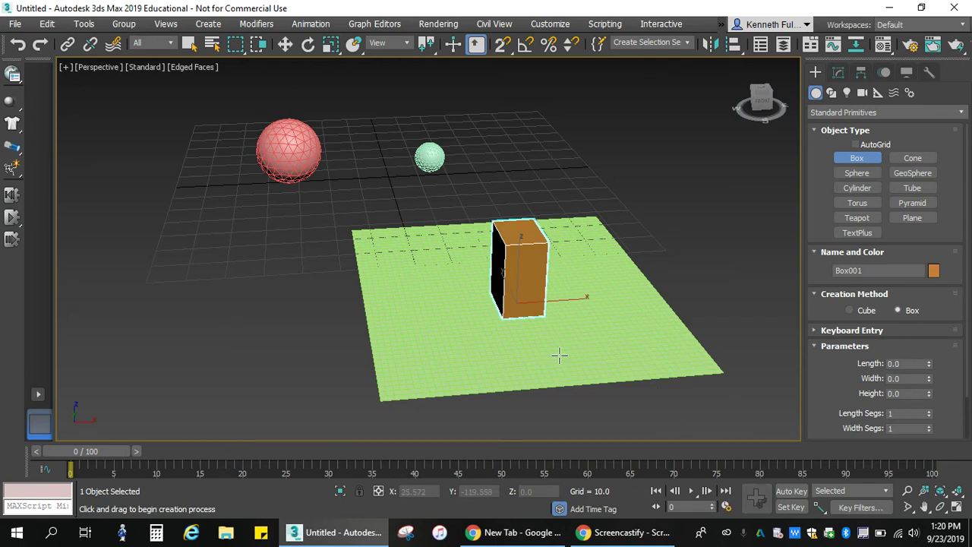
- Raise Plane001 along Z to 27.289 so it floats above the box
key("w")
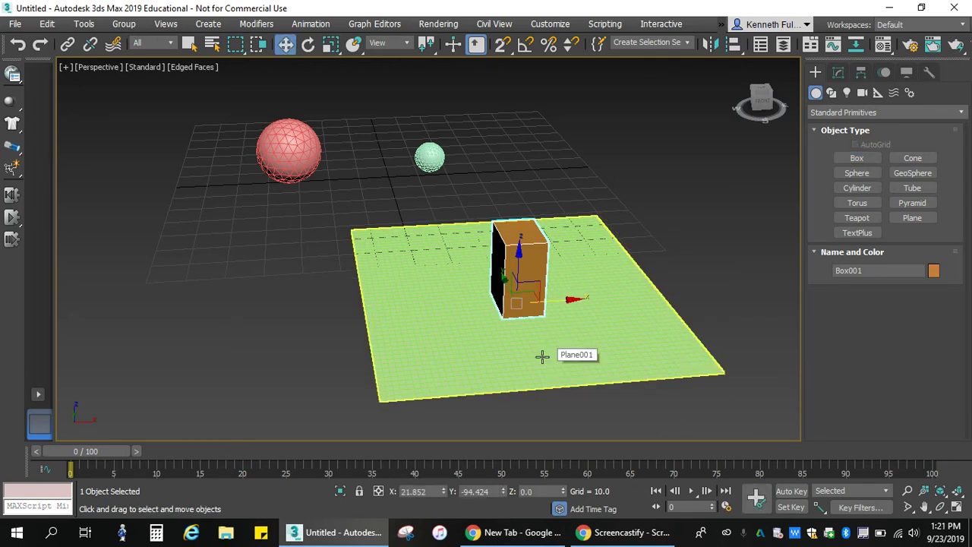
left_click(543, 354)
left_click_drag(510, 232, 514, 137)
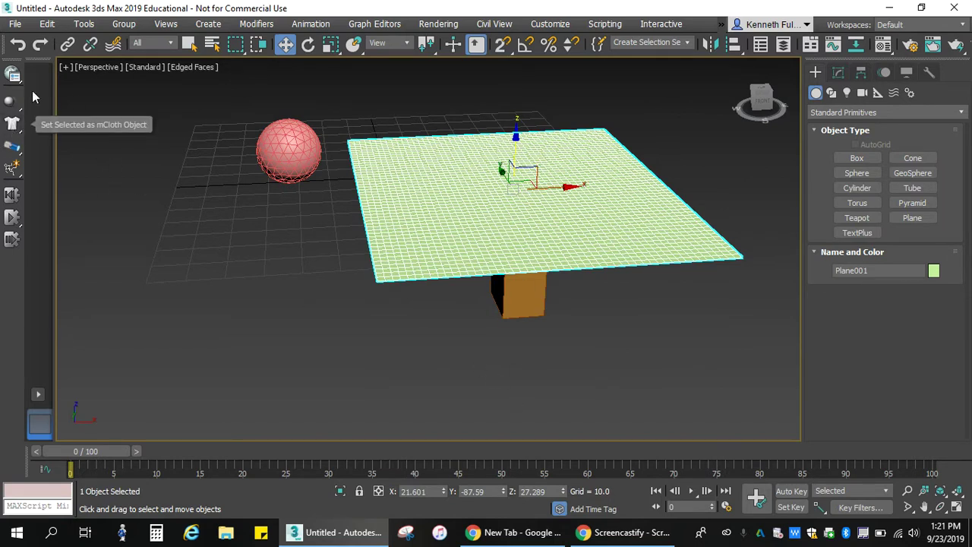
- Apply mCloth to Plane001 and simulate it dropping flat beneath Box001
left_click_drag(13, 129, 68, 124)
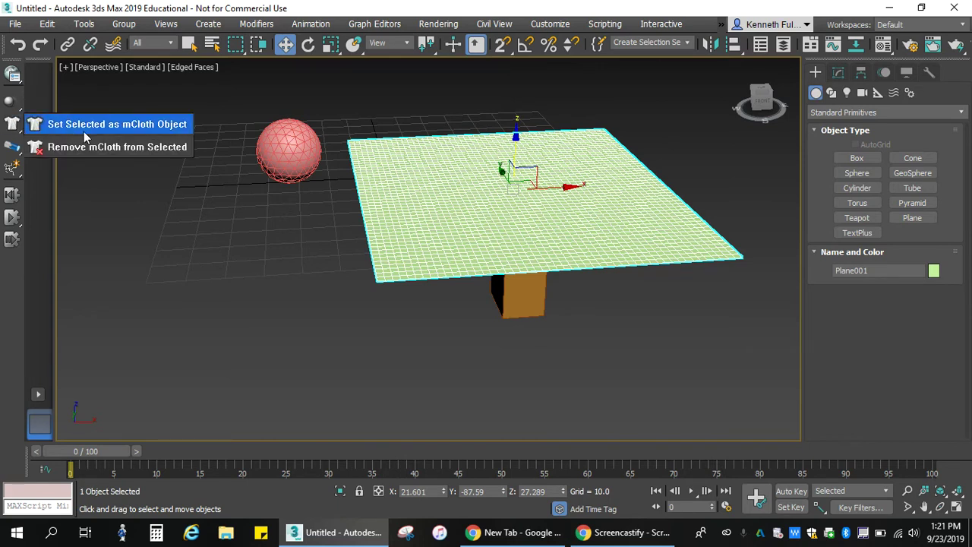
left_click_drag(86, 136, 85, 135)
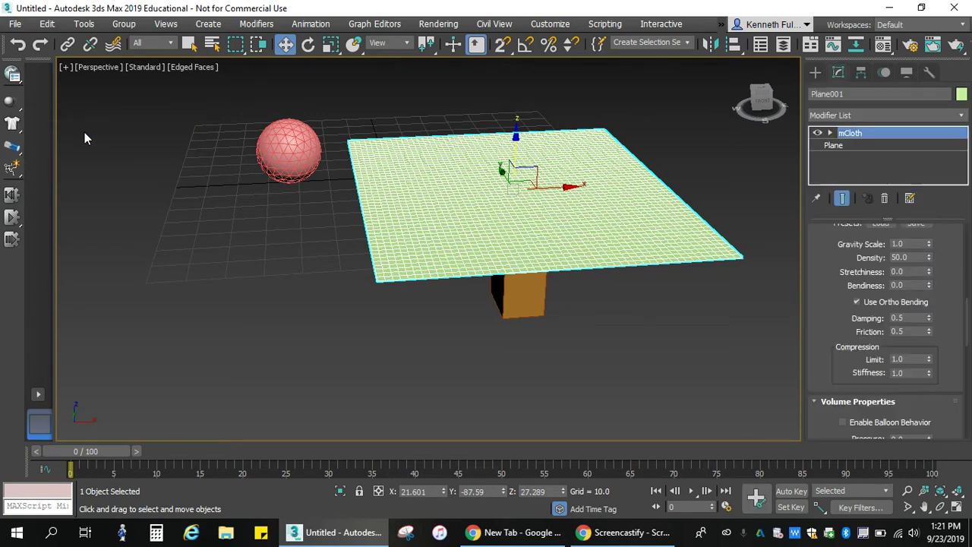
left_click(11, 217)
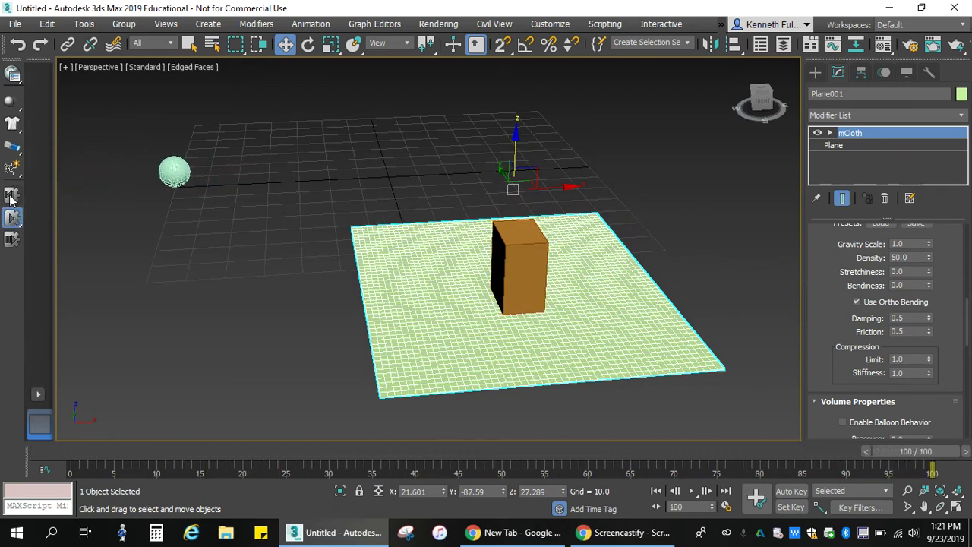
- Make Box001 a Dynamic Rigid Body, test the cloth colliding with it, then reset to frame 0
left_click(12, 195)
left_click(529, 295)
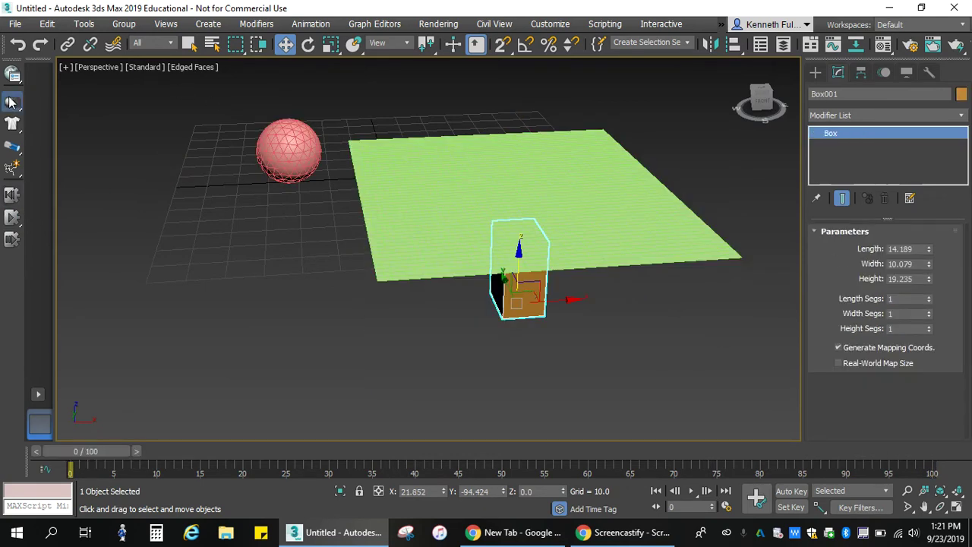
left_click_drag(11, 102, 104, 99)
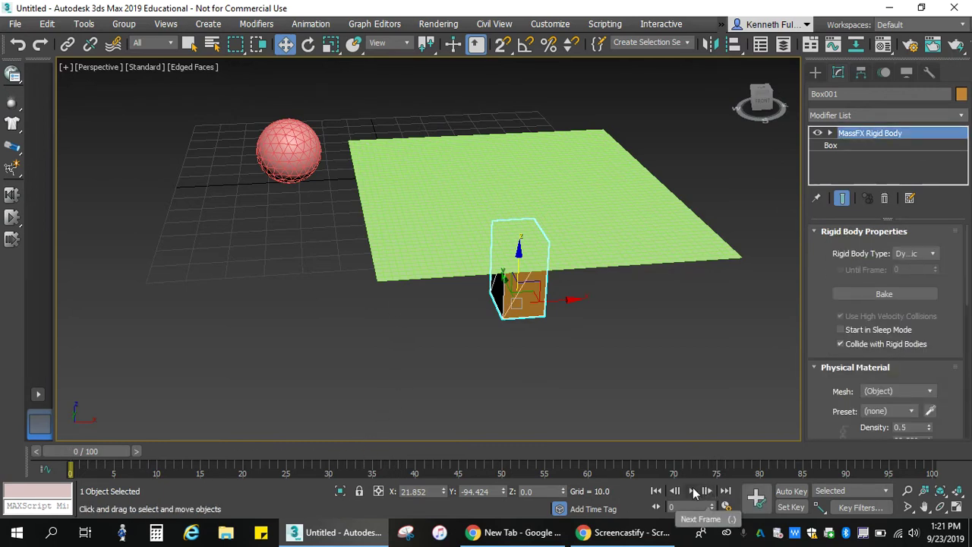
left_click(14, 220)
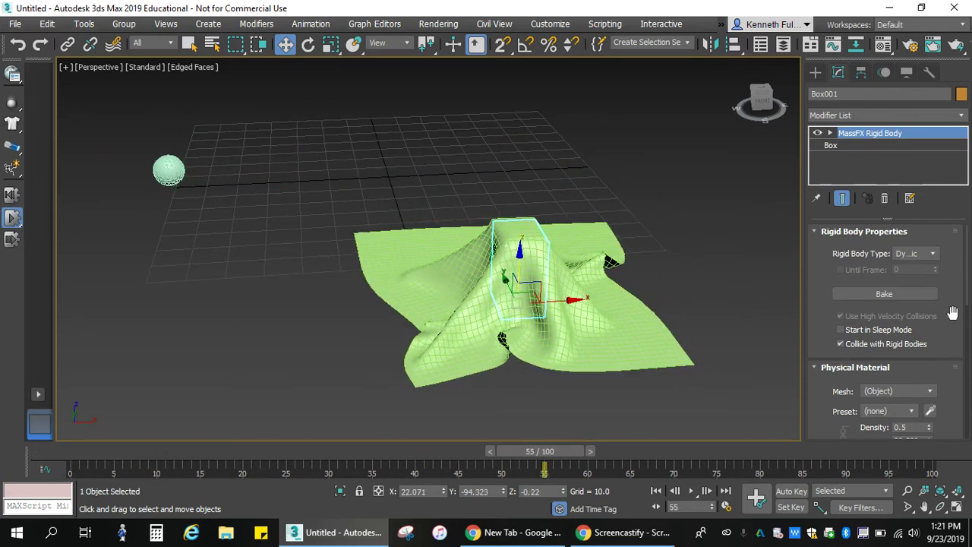
scroll(953, 313, "down", 3)
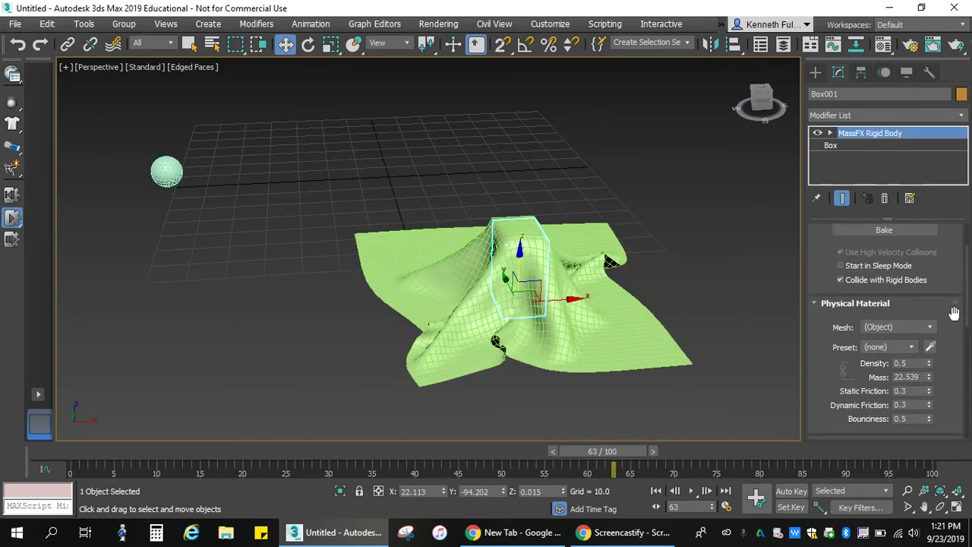
left_click(13, 194)
scroll(953, 306, "down", 2)
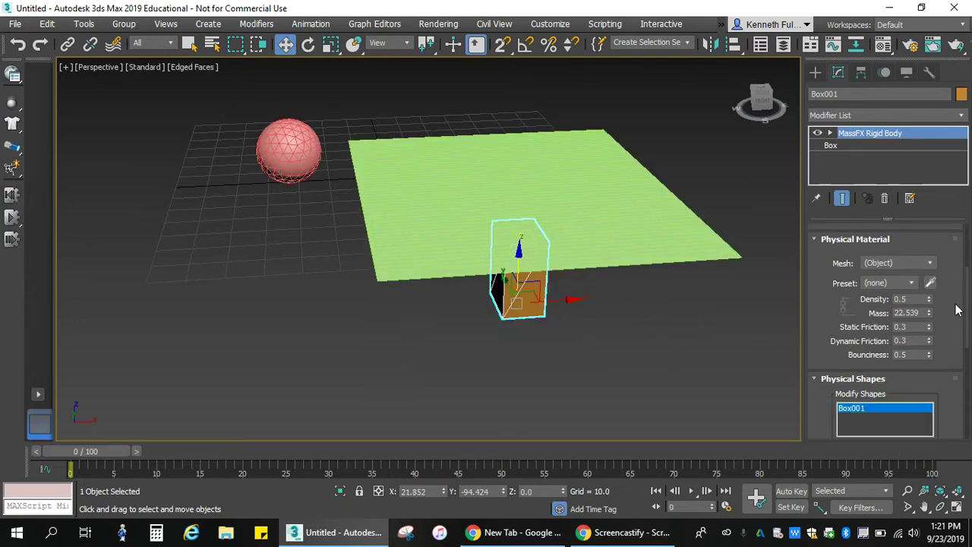
- Set Plane001's mCloth Stretchiness and Bendiness to 1.0 and rerun the drape simulation
left_click(581, 234)
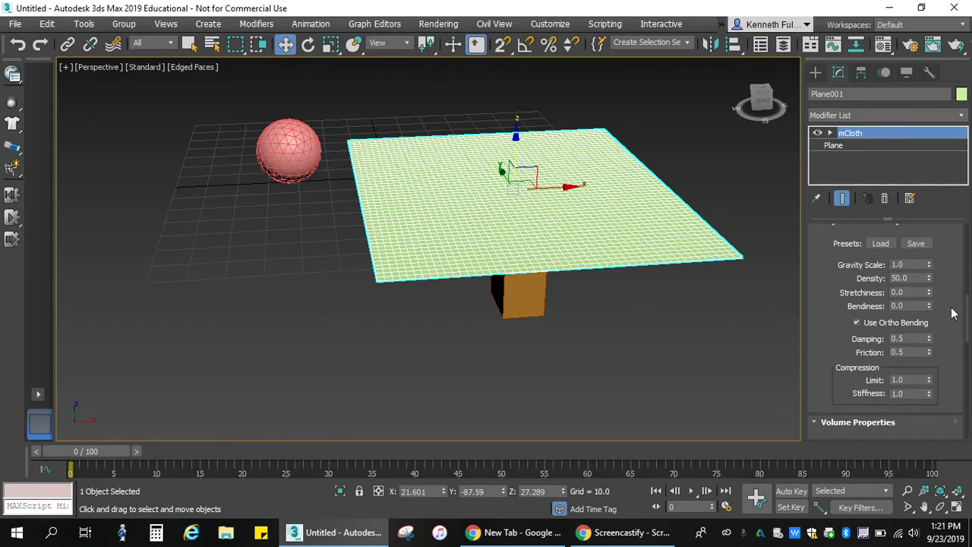
scroll(954, 312, "down", 2)
scroll(953, 313, "down", 1)
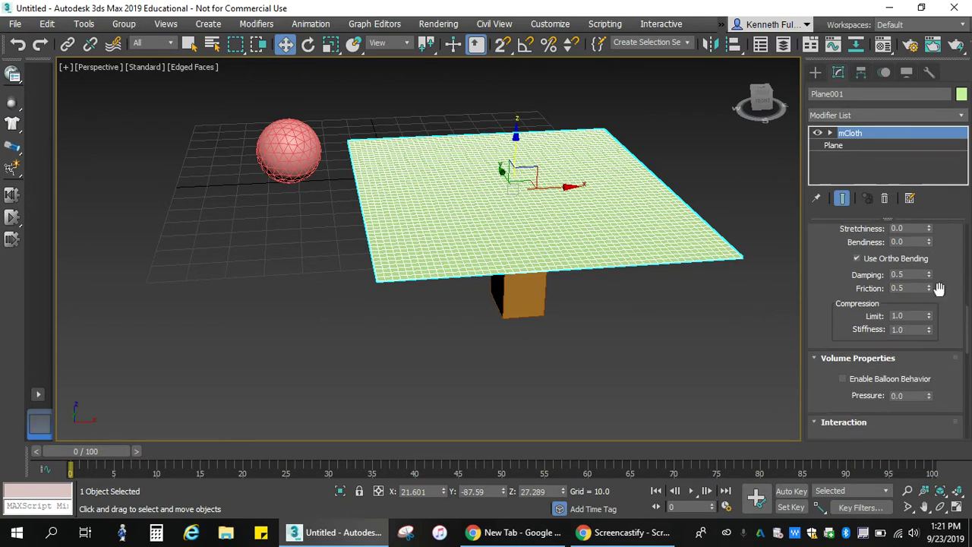
scroll(961, 300, "up", 2)
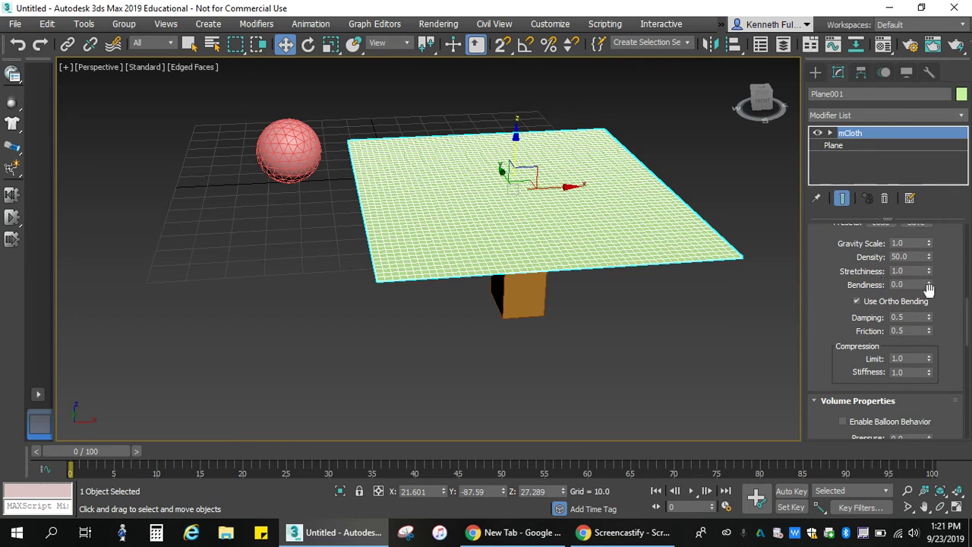
mouse_move(927, 290)
left_mouse_down()
mouse_move(922, 276)
mouse_move(929, 305)
left_mouse_up()
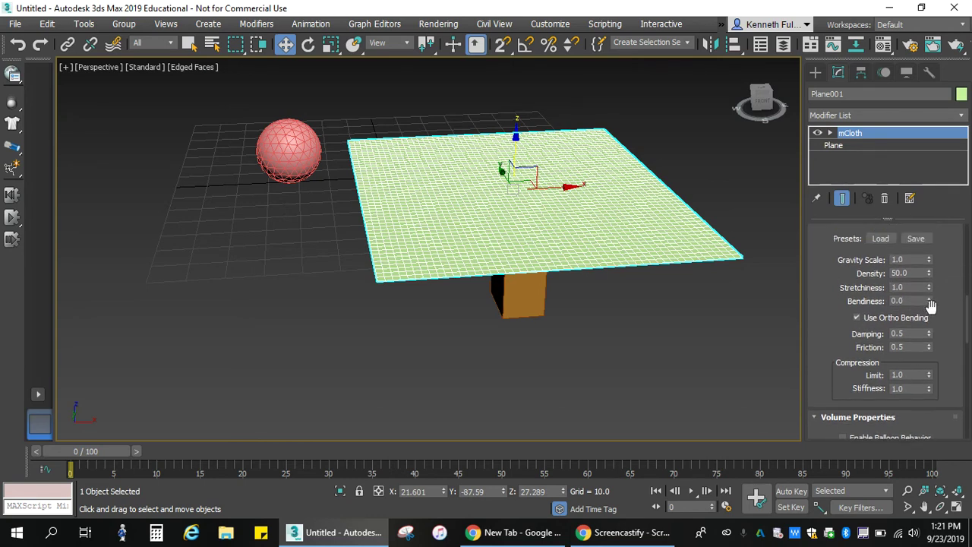
left_click(930, 299)
left_click(16, 219)
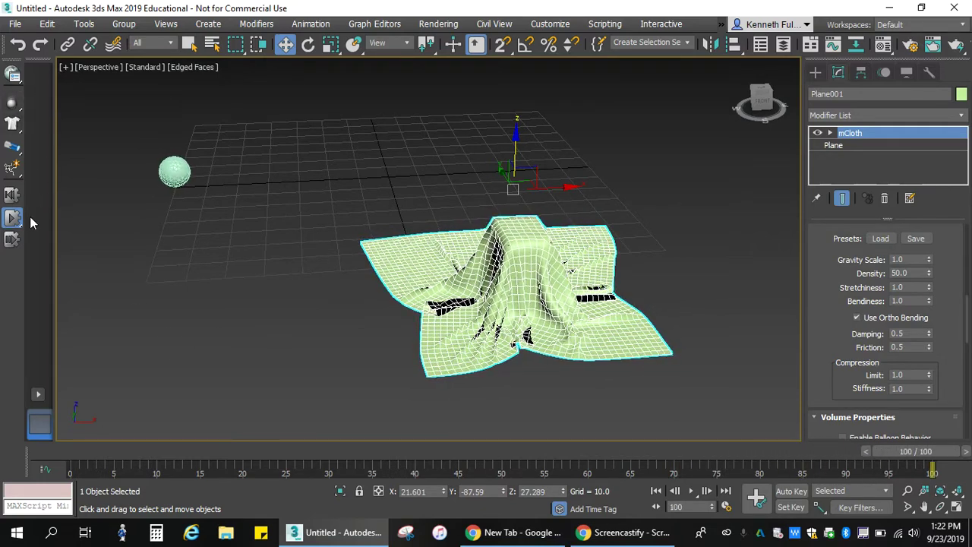
- Reset to frame 0 and scroll the mCloth panel to the Physical Fabric Properties Density field
left_click(11, 196)
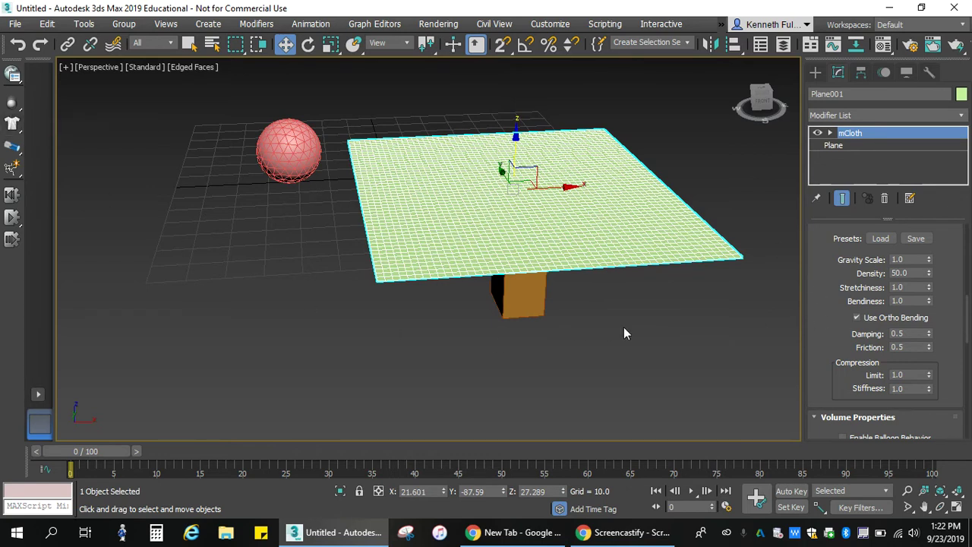
scroll(945, 316, "down", 2)
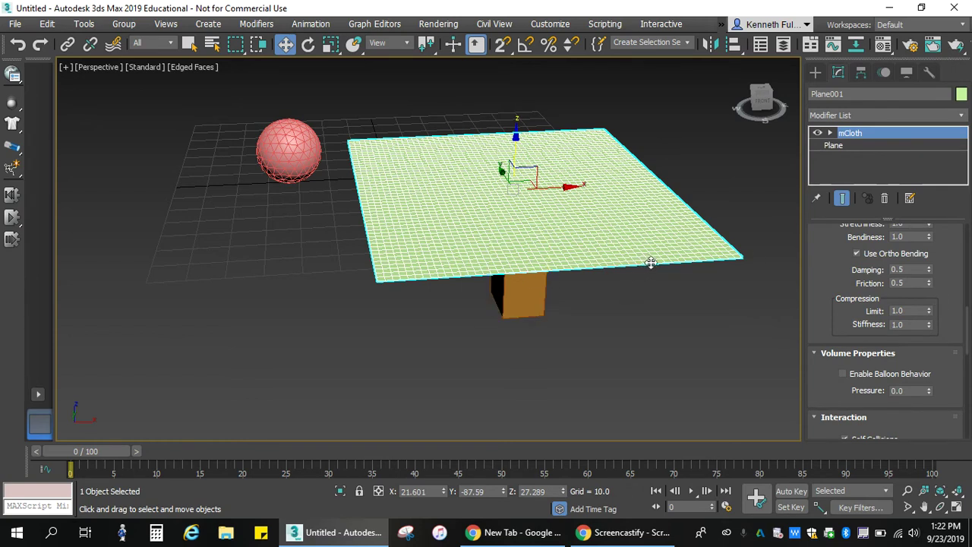
scroll(934, 315, "down", 5)
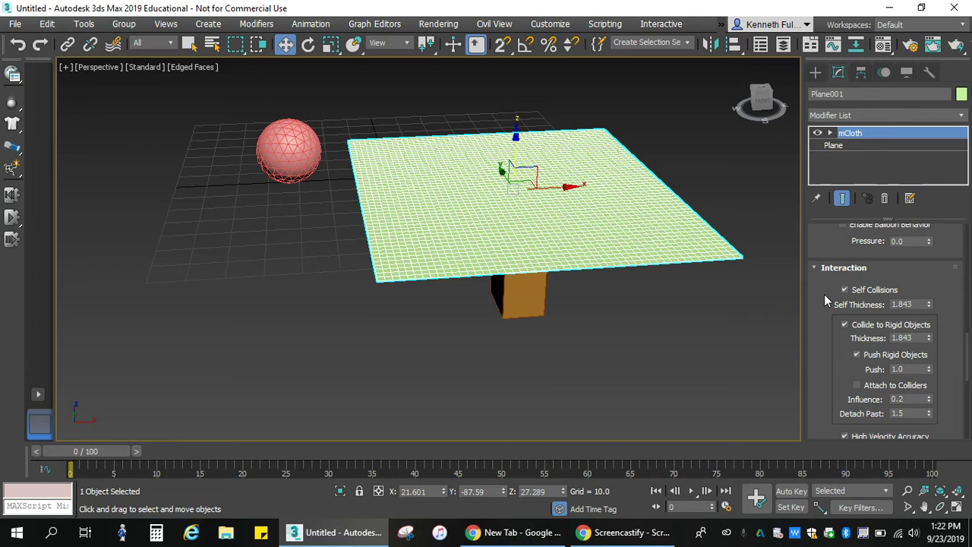
scroll(903, 275, "up", 4)
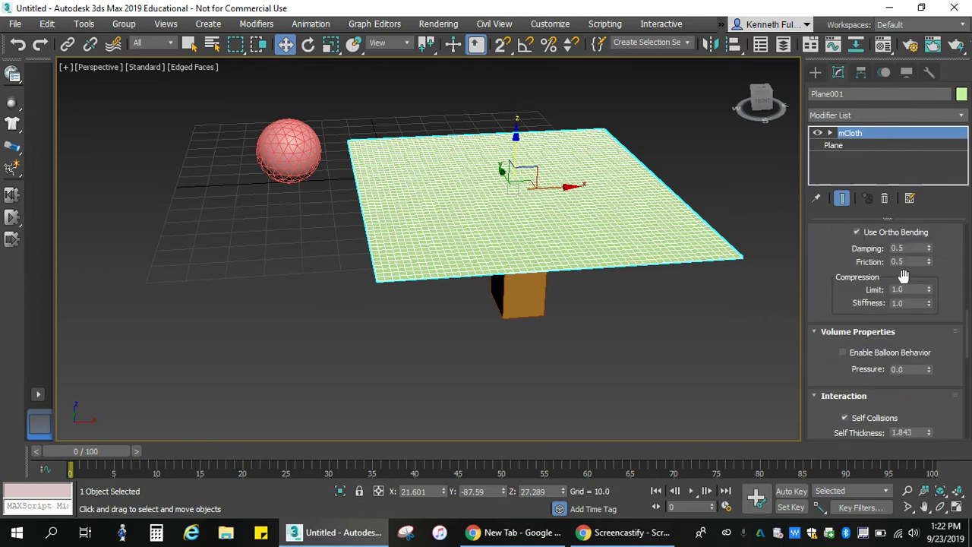
scroll(945, 300, "up", 10)
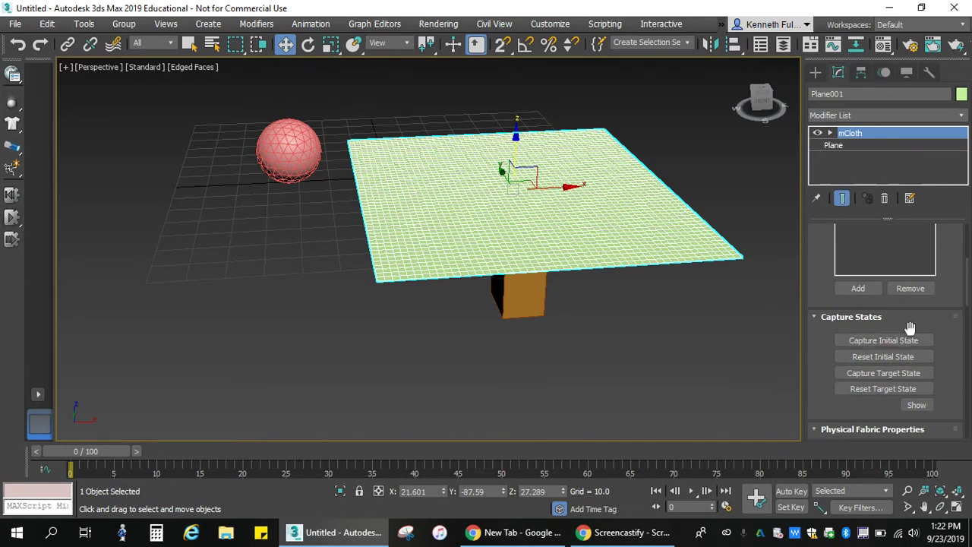
scroll(953, 336, "up", 3)
scroll(953, 342, "down", 7)
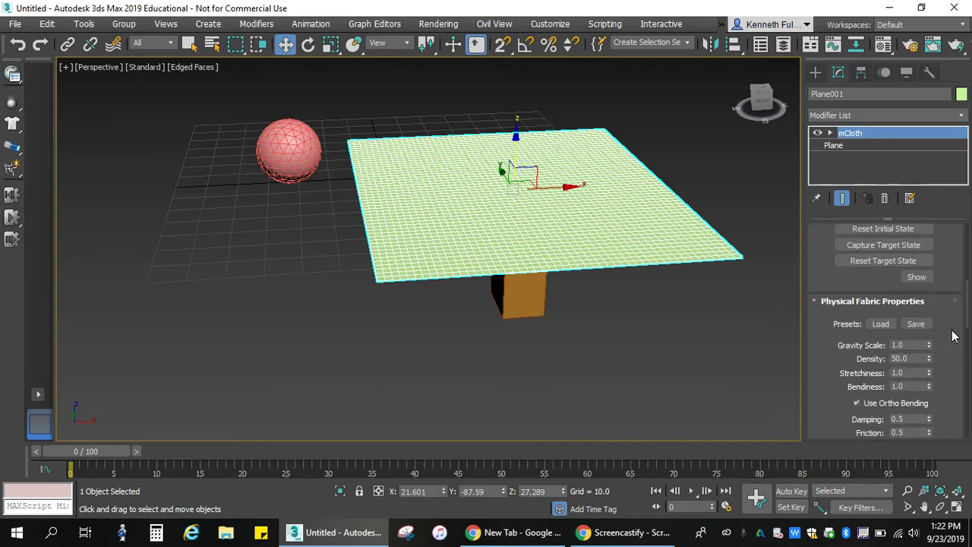
scroll(950, 342, "down", 2)
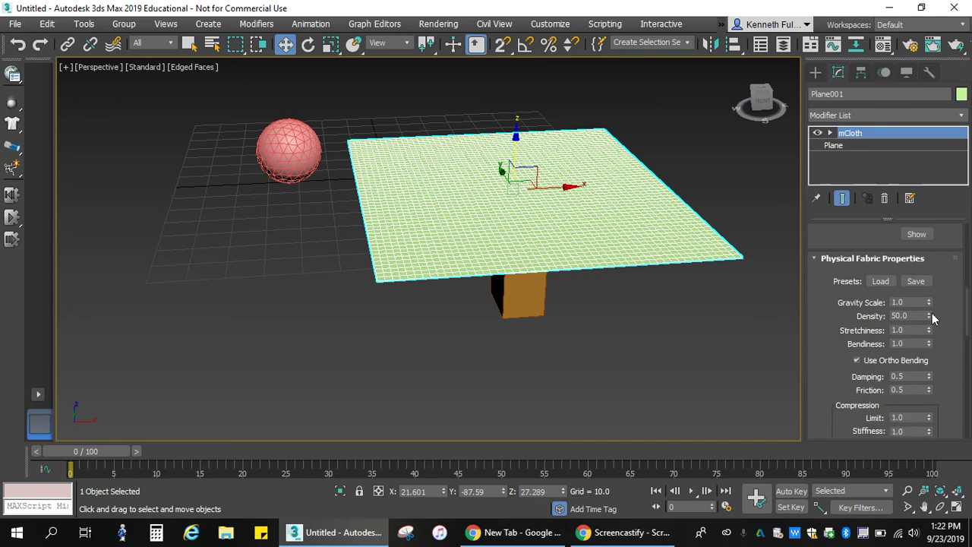
- Set cloth Density to 35.6 and preview it draping closely over Box001
left_click(928, 312)
left_click(11, 219)
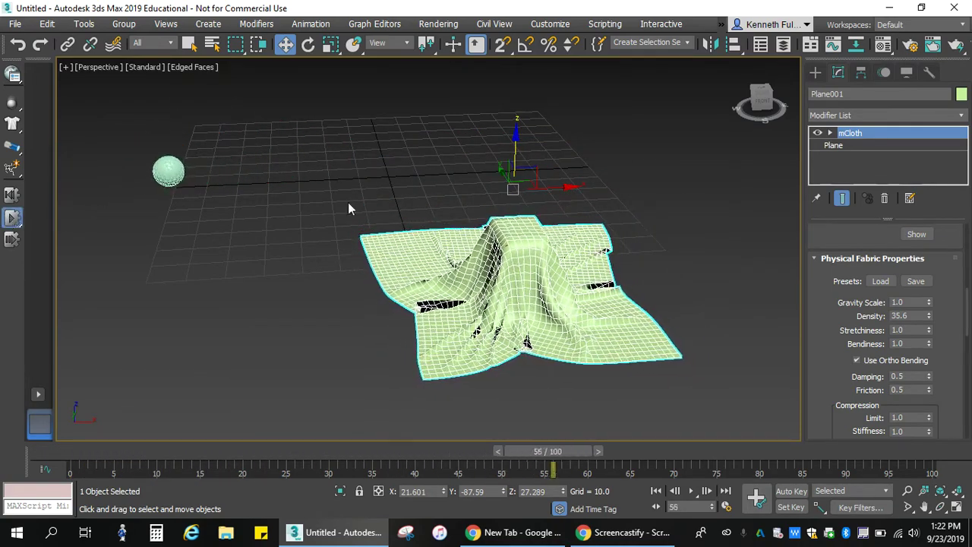
scroll(536, 298, "up", 10)
scroll(538, 292, "down", 10)
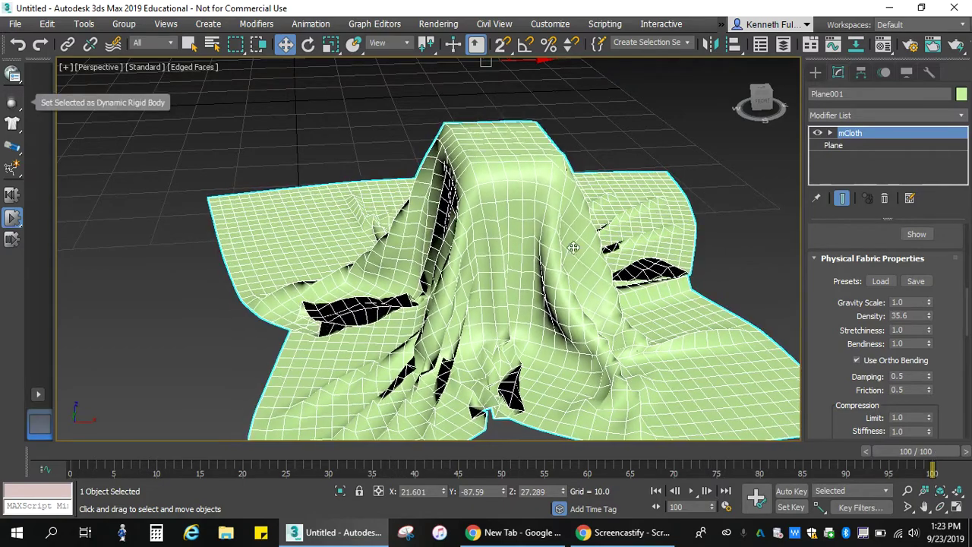
- Rewind to frame 0 and scroll the mCloth panel down to the Interaction rollout
key("Home")
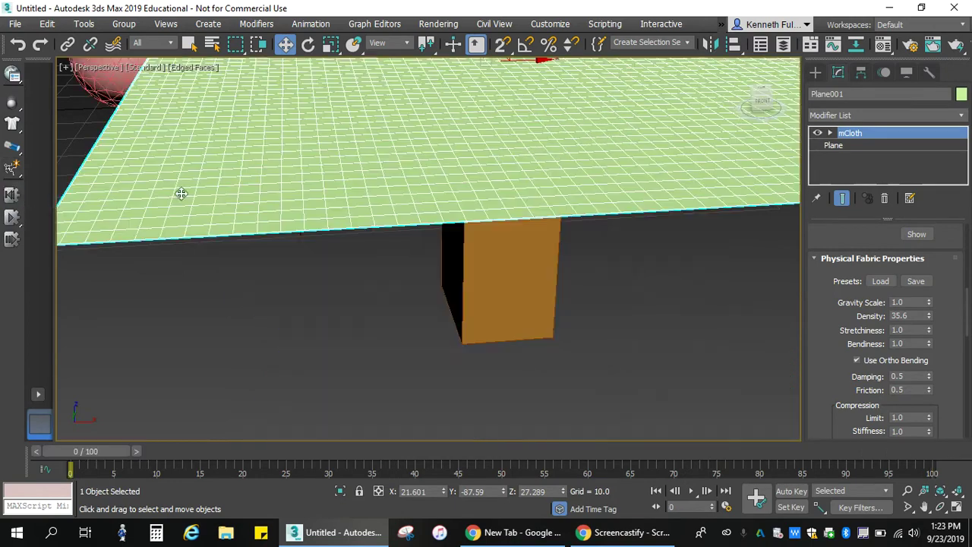
scroll(625, 251, "down", 10)
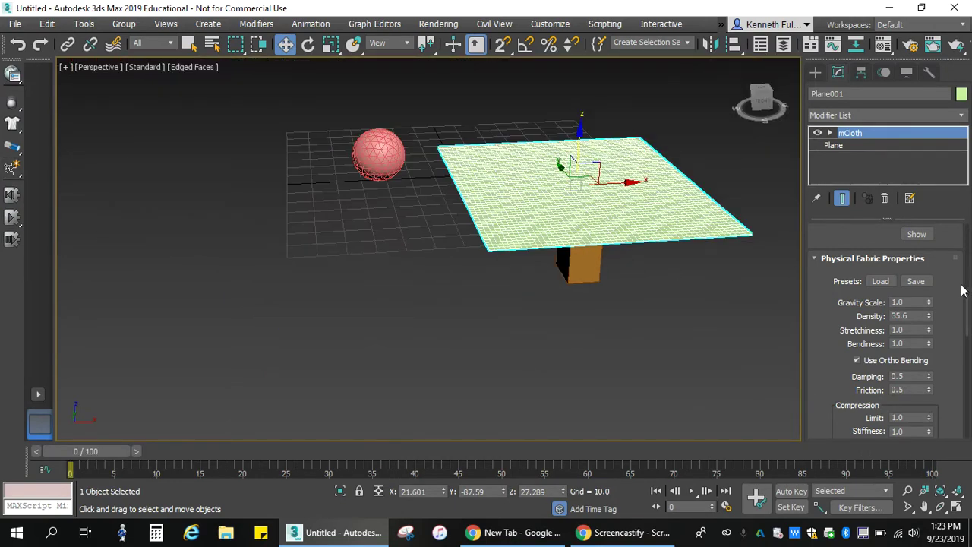
left_click_drag(966, 301, 968, 322)
scroll(949, 339, "down", 3)
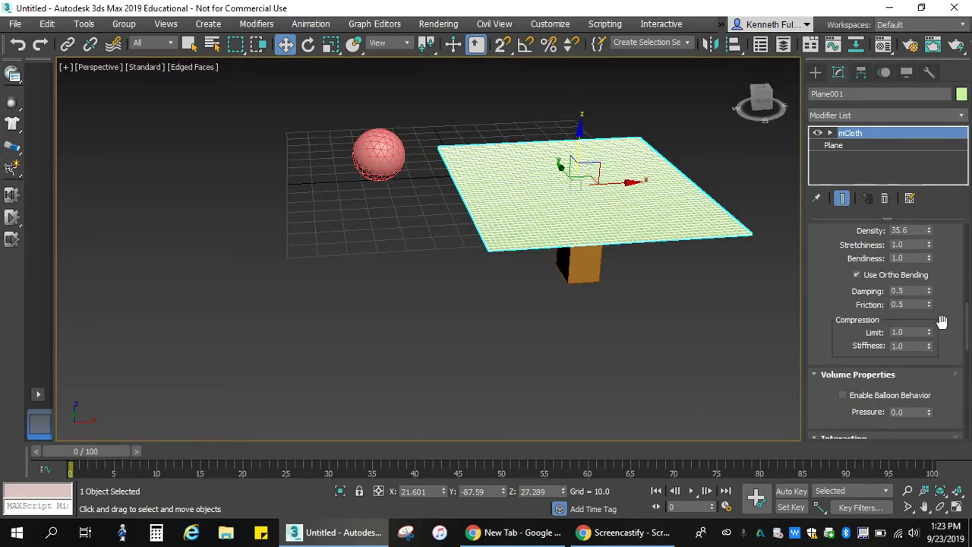
scroll(942, 321, "down", 5)
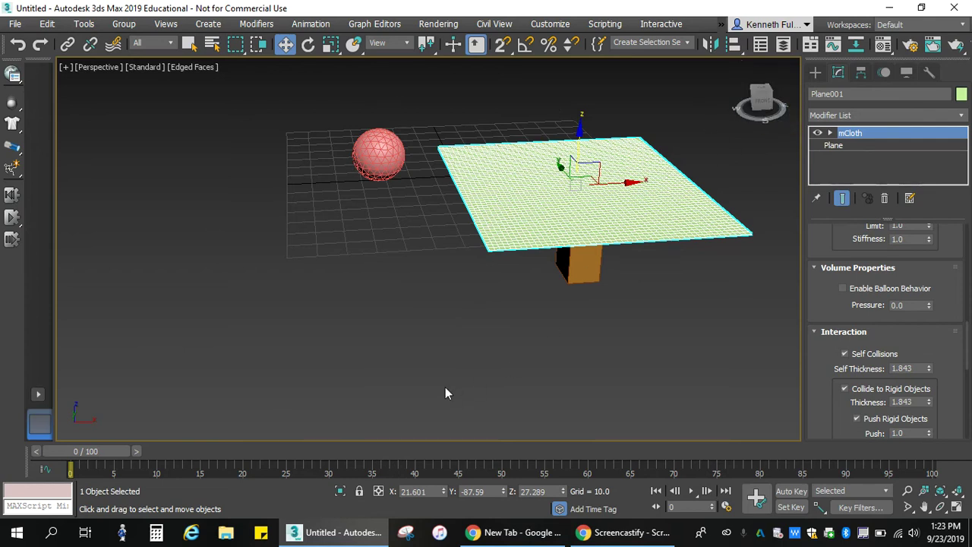
- Bake GeoSphere001's rigid-body simulation across 100 frames and play it back
left_click(366, 157)
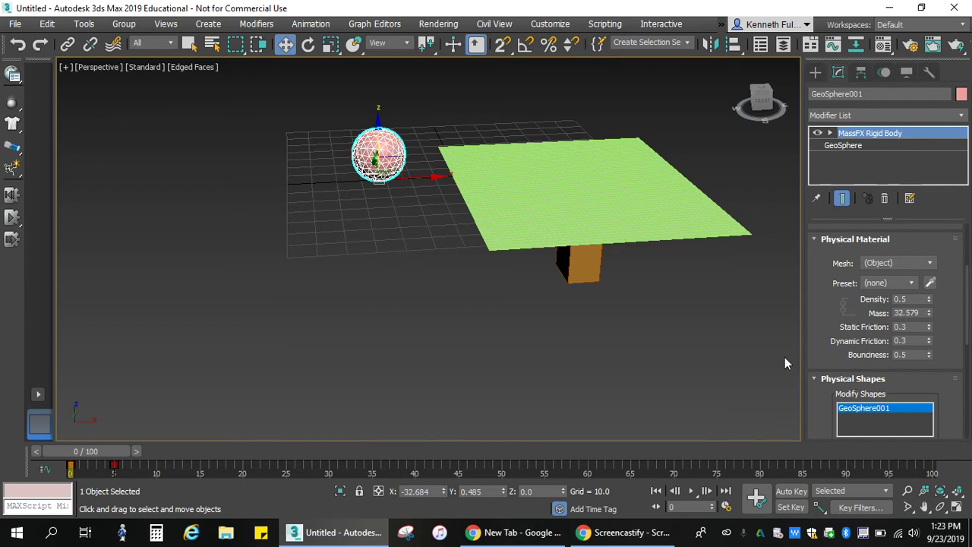
scroll(822, 307, "up", 3)
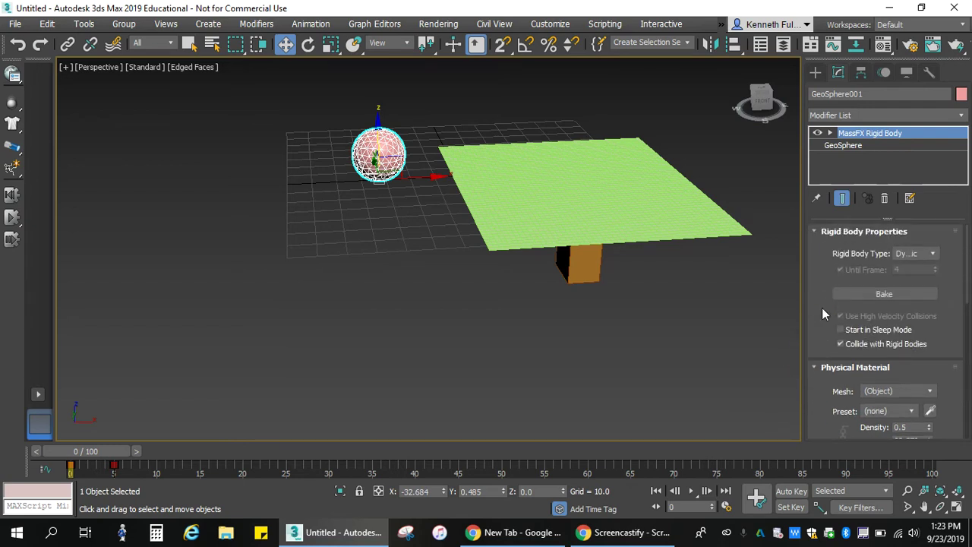
left_click(881, 297)
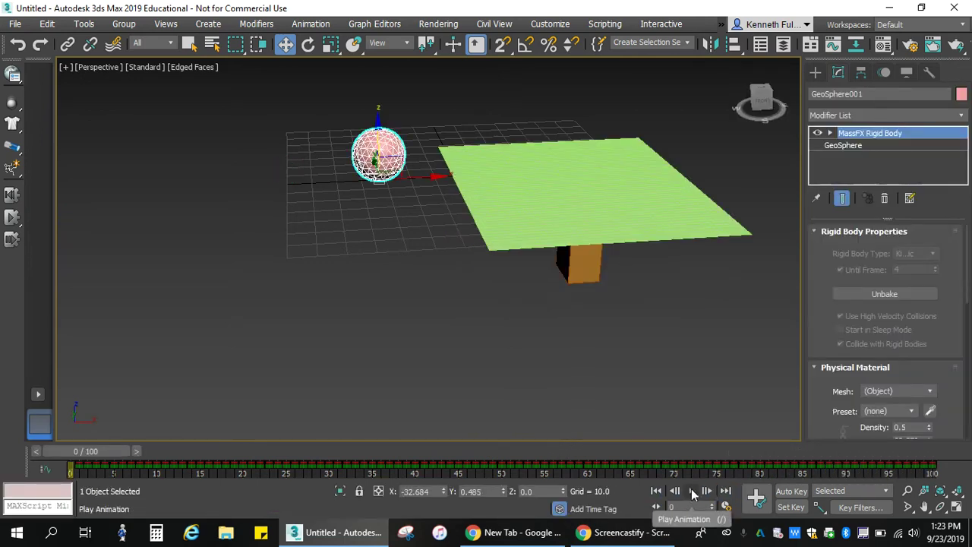
left_click(690, 492)
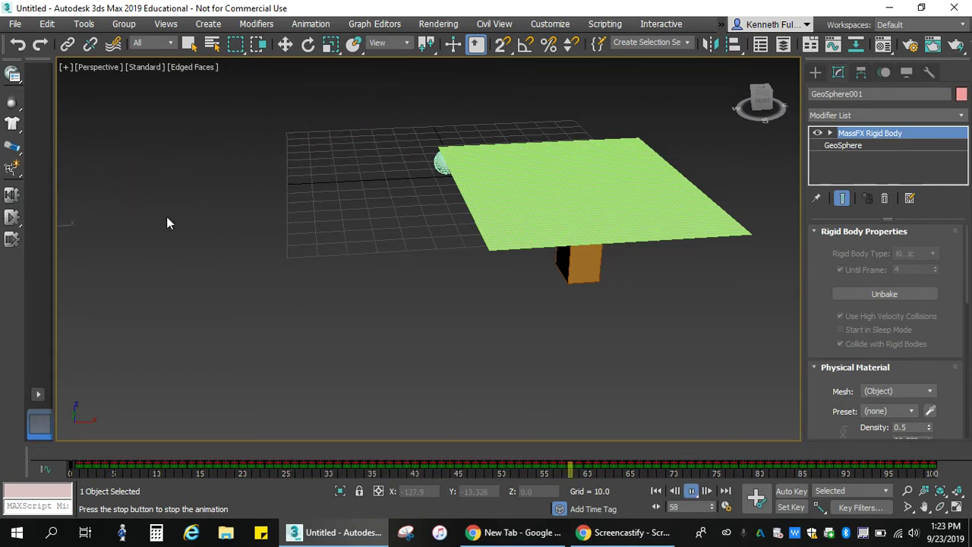
- Return to frame 0, bake GeoSphere002's rigid-body simulation, and play the animation
left_click(656, 490)
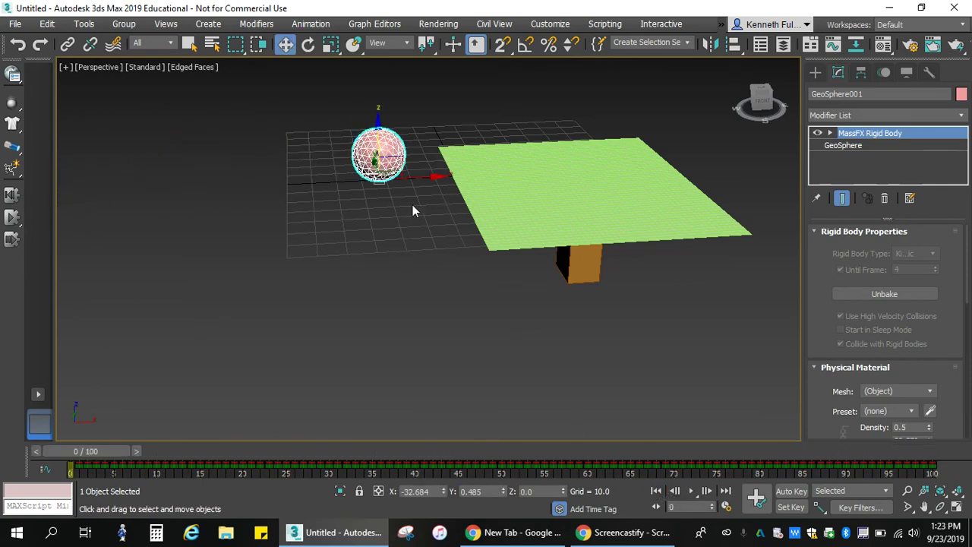
left_click(736, 86)
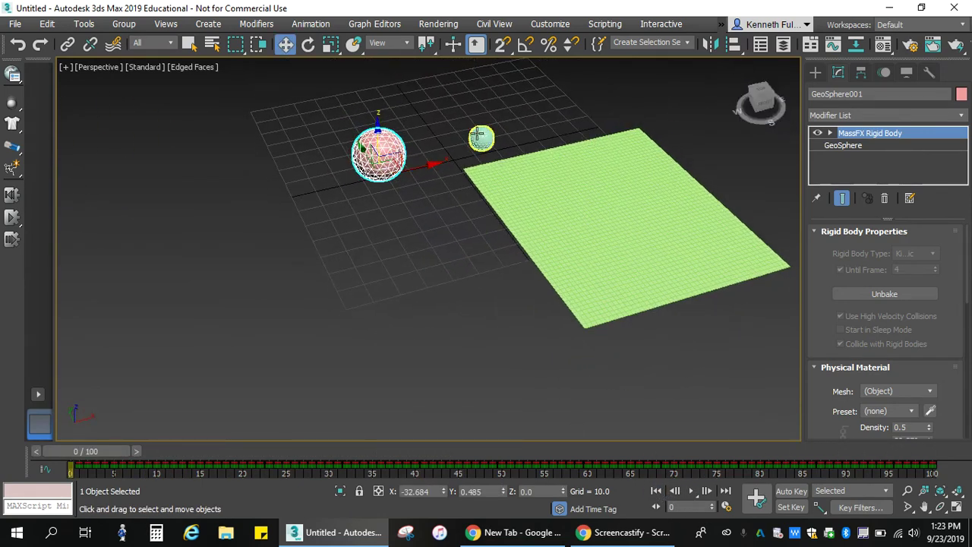
left_click(477, 138)
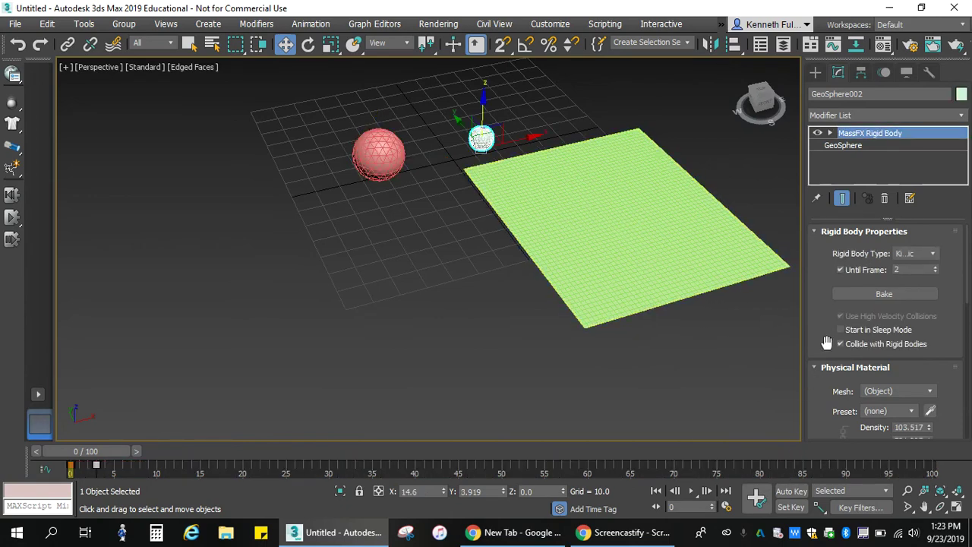
left_click(879, 296)
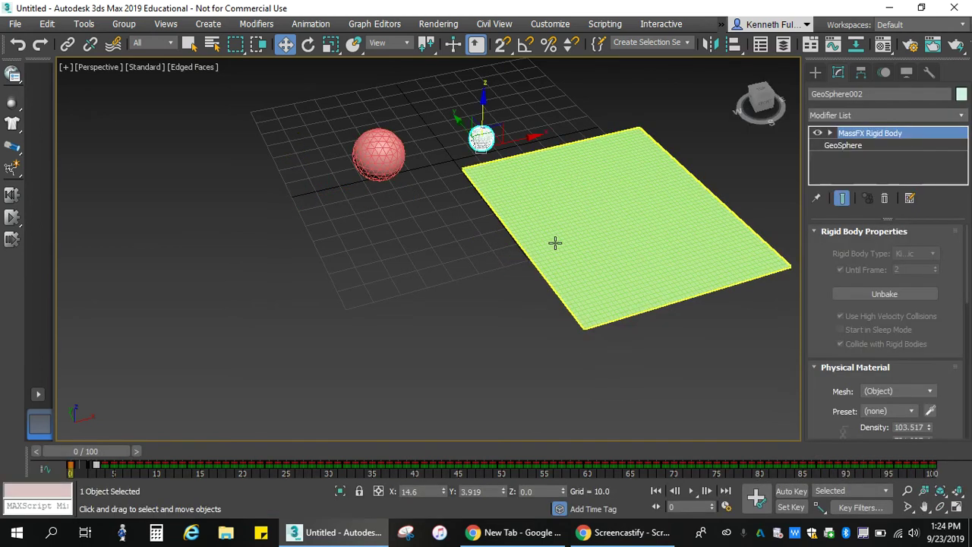
left_click(689, 492)
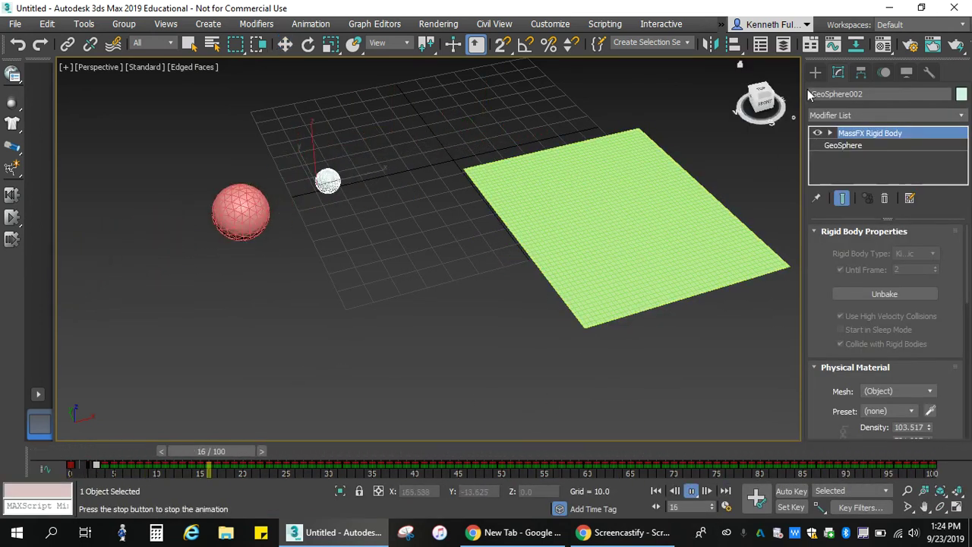
mouse_move(751, 97)
left_mouse_down()
mouse_move(763, 88)
mouse_move(759, 94)
left_mouse_up()
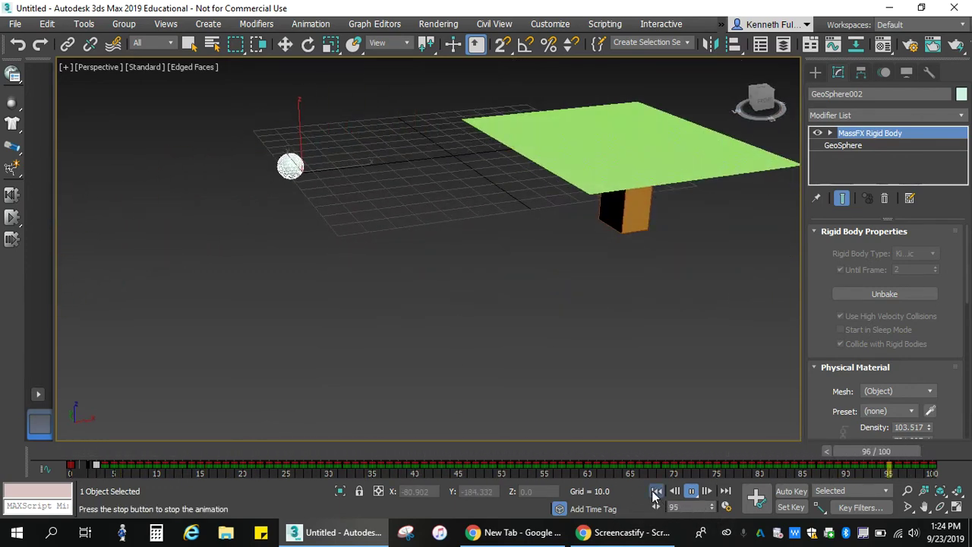
- Bake Plane001's mCloth simulation, play it back, then return to frame 0
key("w")
left_click(656, 182)
left_click(656, 183)
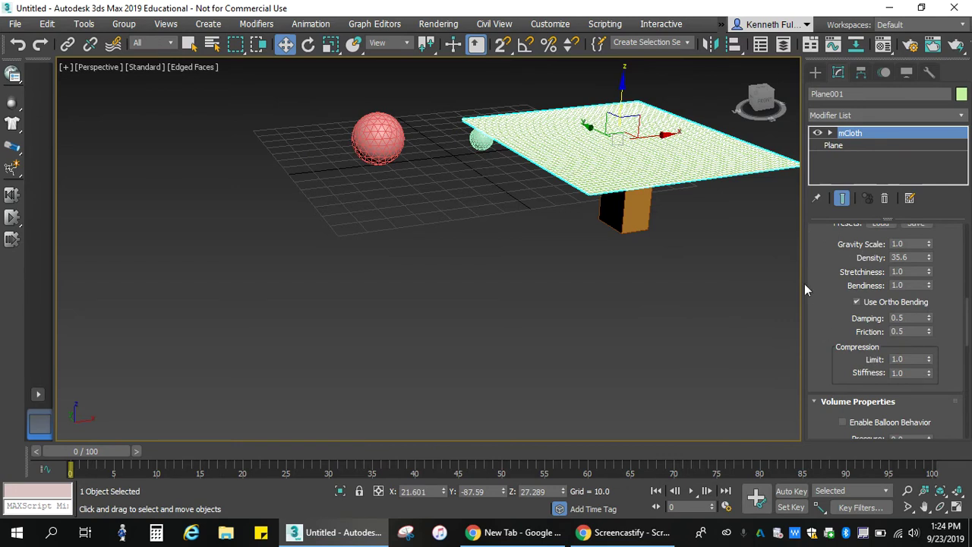
scroll(822, 264, "up", 10)
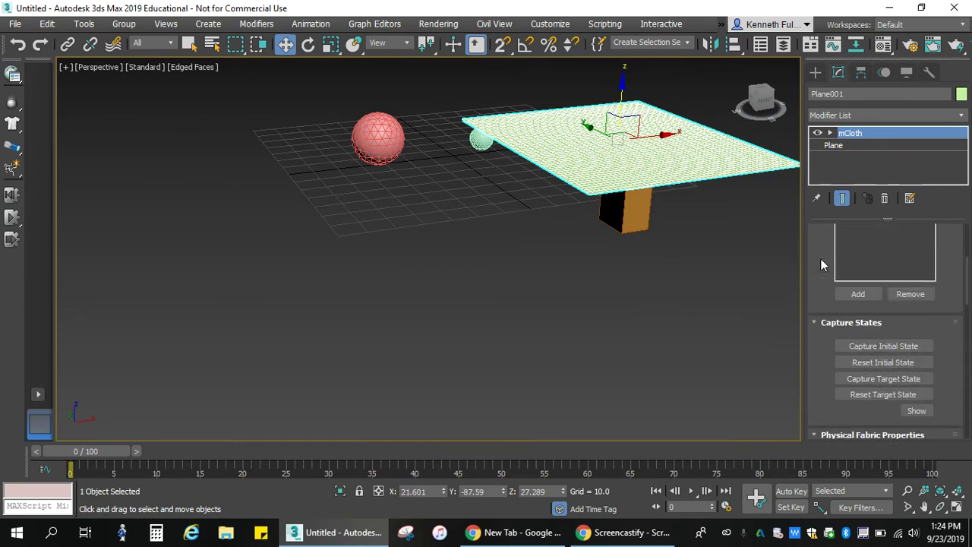
scroll(820, 258, "up", 2)
left_click(841, 292)
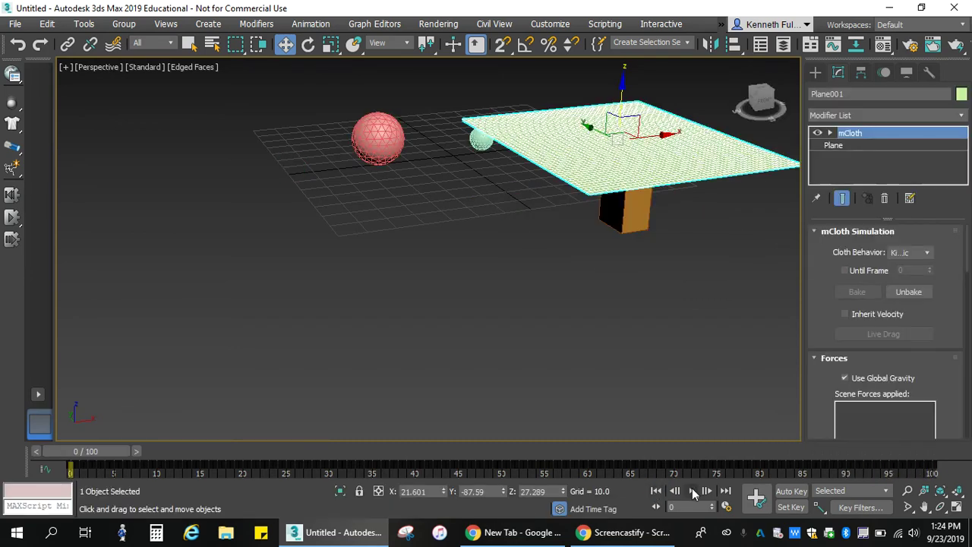
left_click(692, 491)
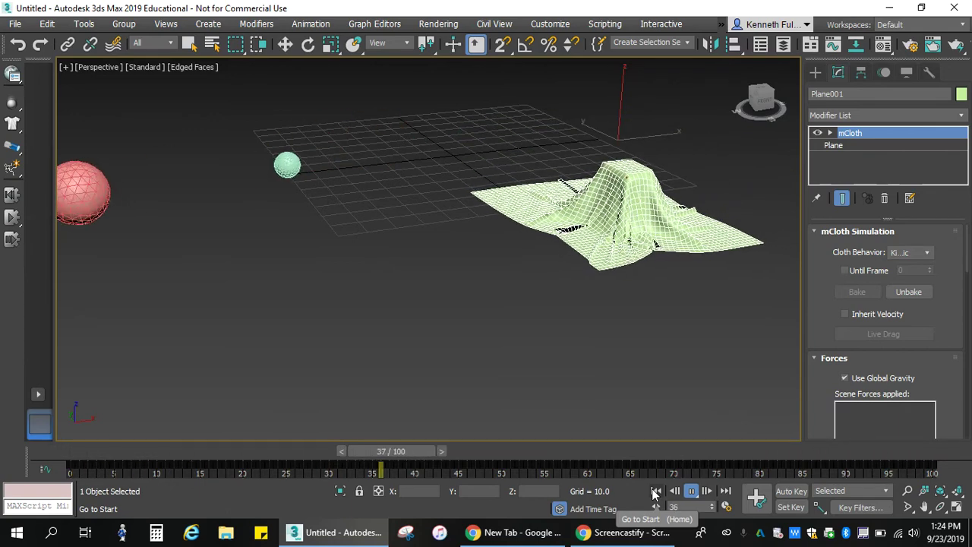
left_click(656, 491)
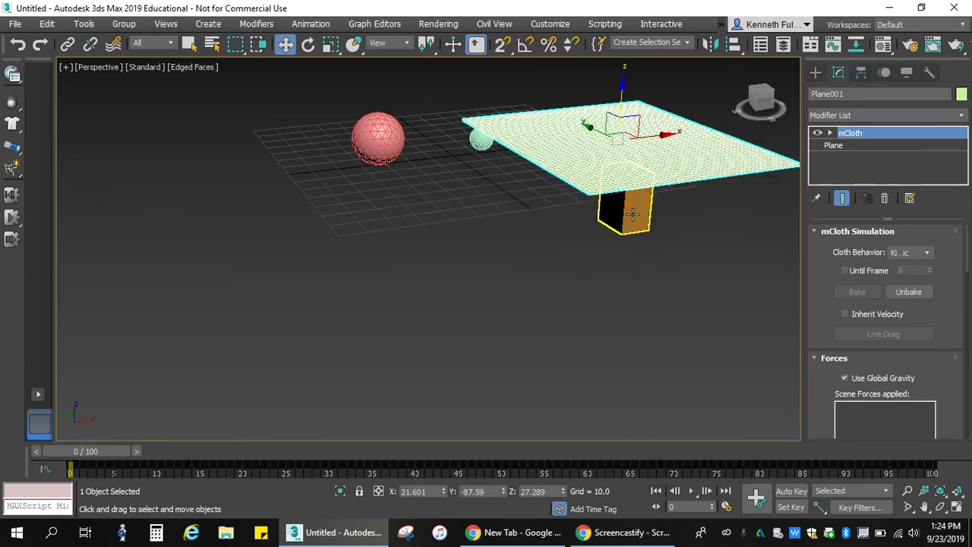
- Bake Box001's MassFX rigid-body simulation into the timeline, then reselect the cloth Plane001
left_click(584, 198)
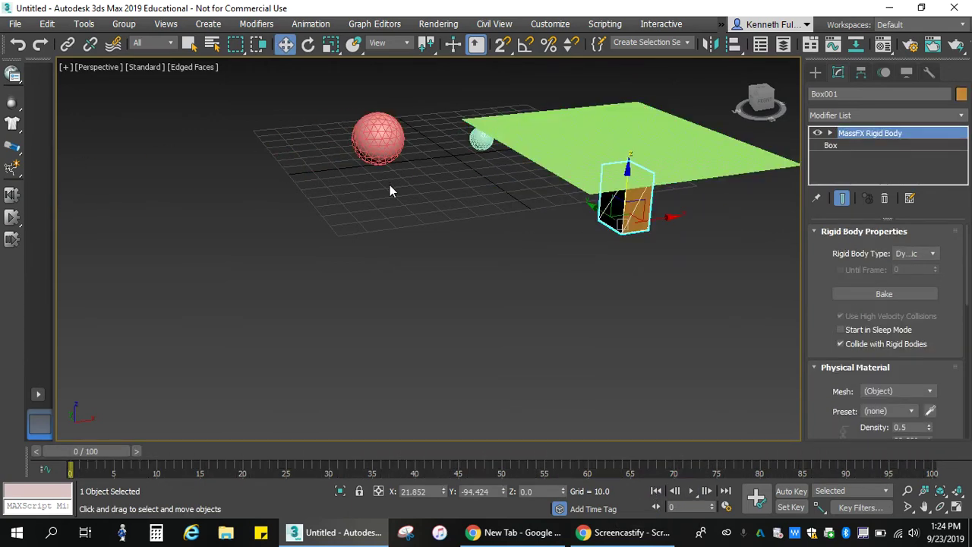
left_click(879, 298)
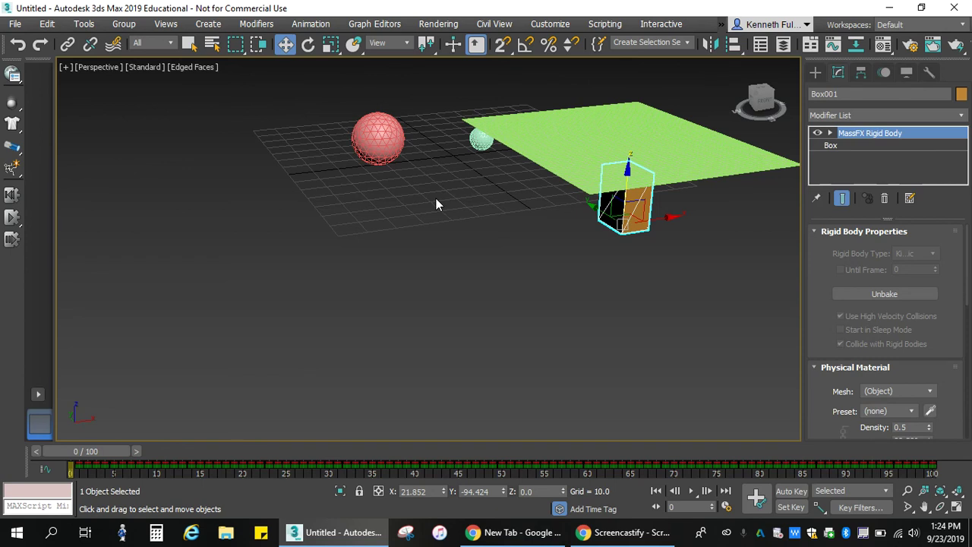
left_click(570, 149)
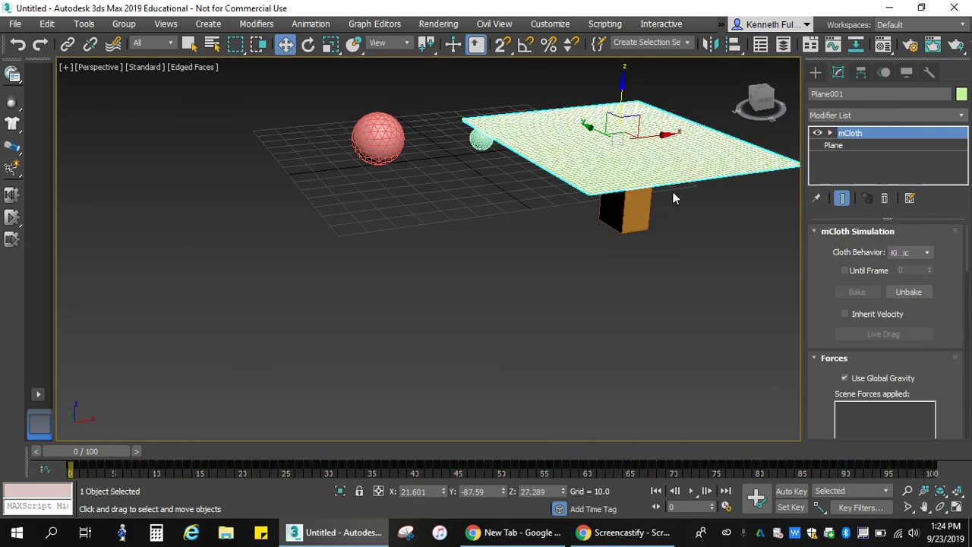
key("ctrl+z")
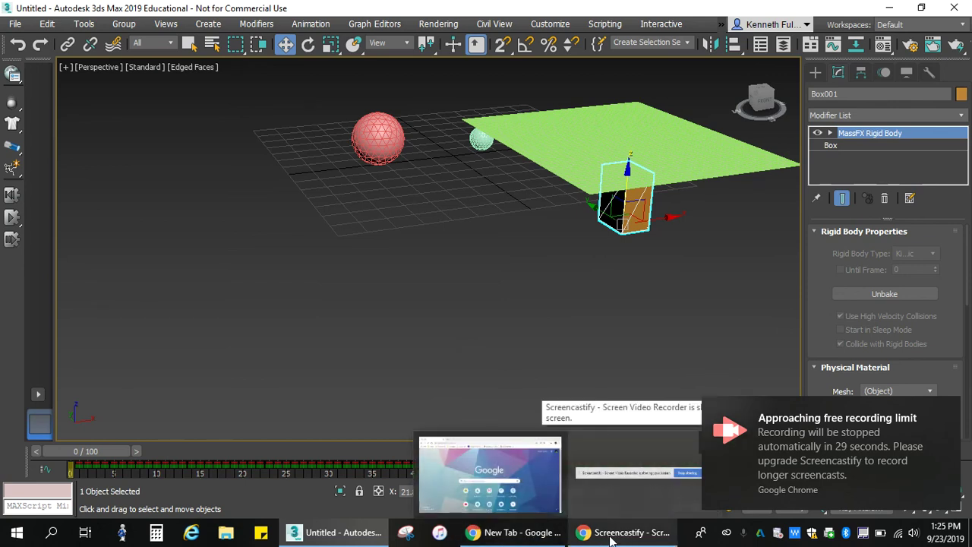
mouse_move(511, 537)
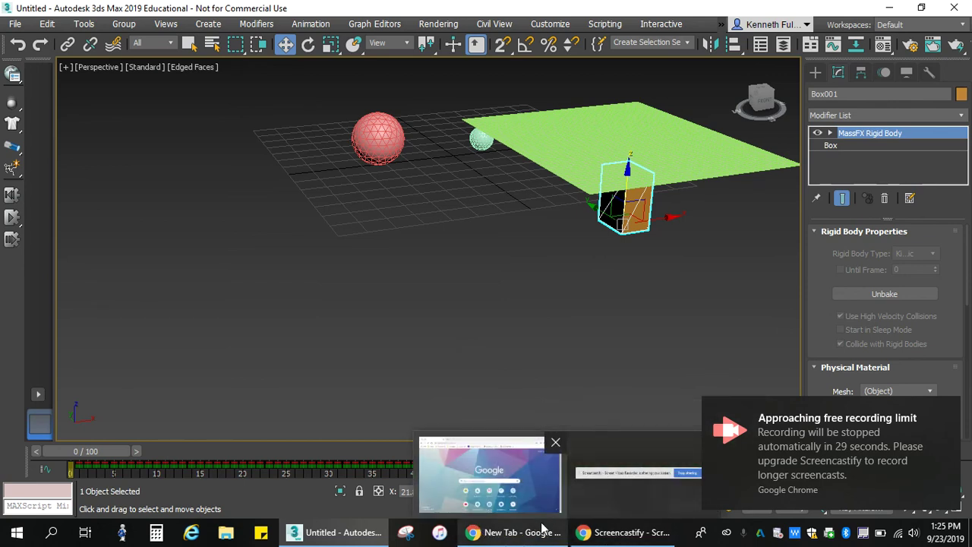